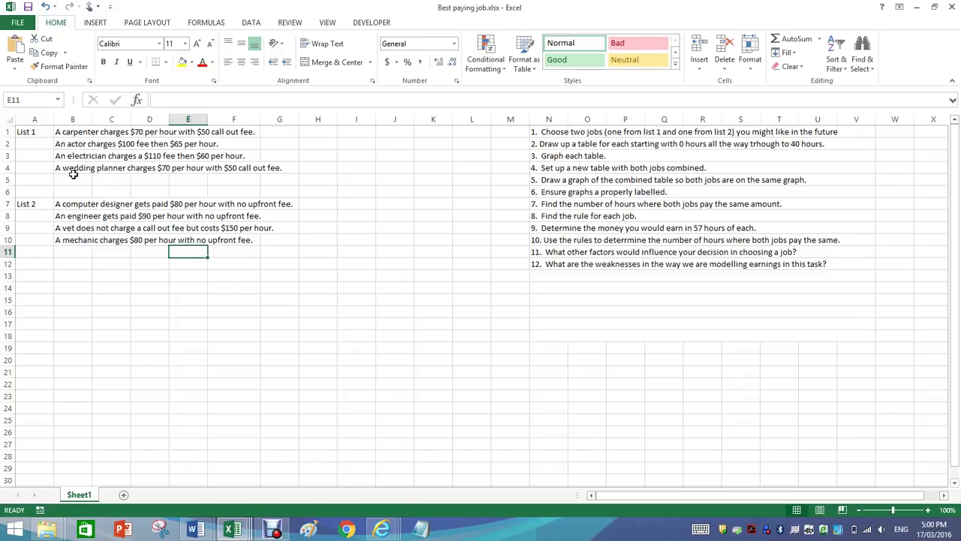
Enter the heading "Time (hrs)" in cell C13 below the job lists.
click(66, 157)
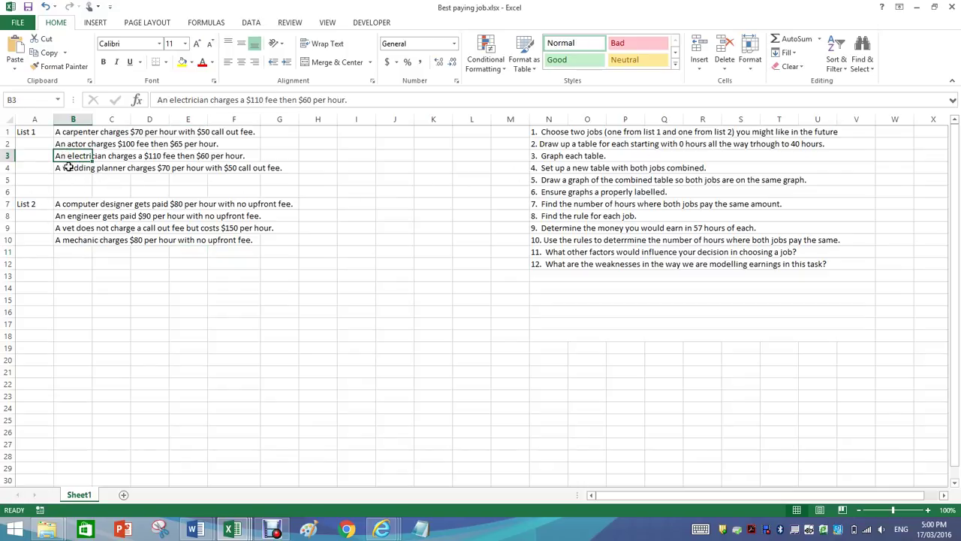
click(72, 217)
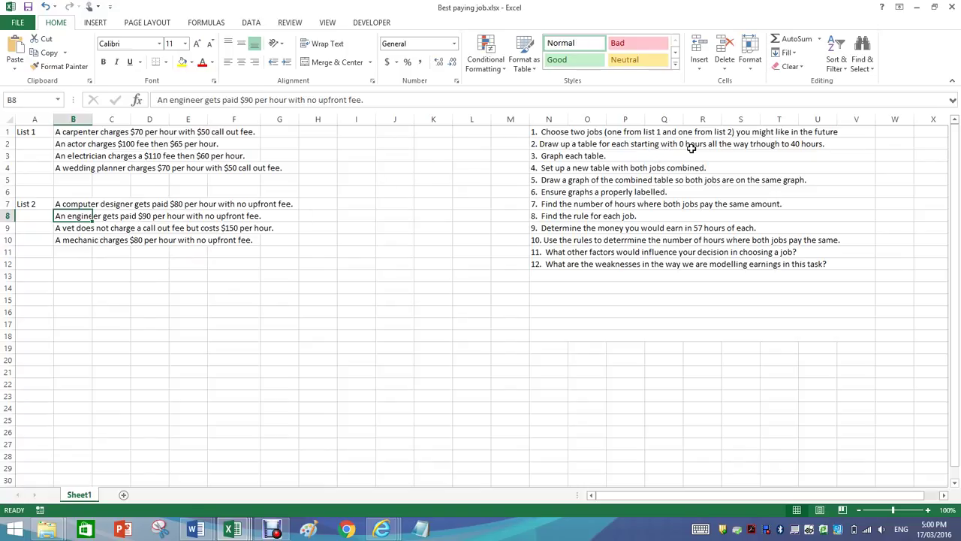
click(111, 277)
text(Hours)
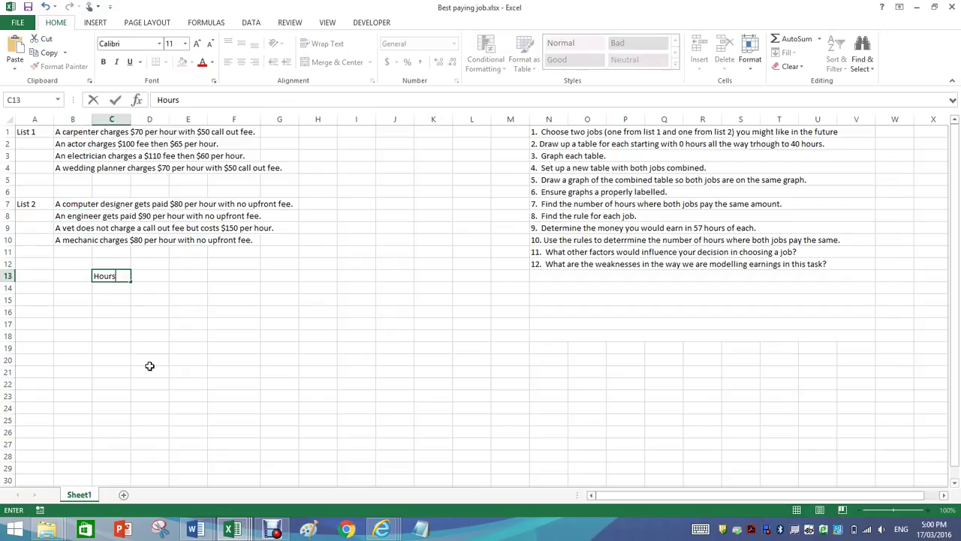
key(BackSpace)
key(BackSpace)
key(BackSpace)
key(BackSpace)
text(Time (hrs)
Enter the heading "Pay for Electrician ($)" in D13 and fit the widths of columns D and C to their headings.
click(153, 281)
text(P)
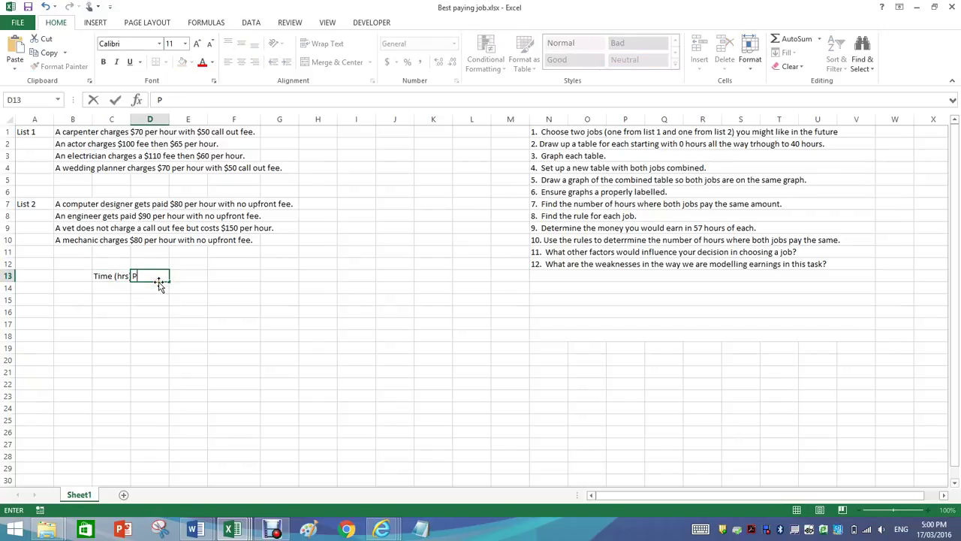
text(ay for Electrician ($))
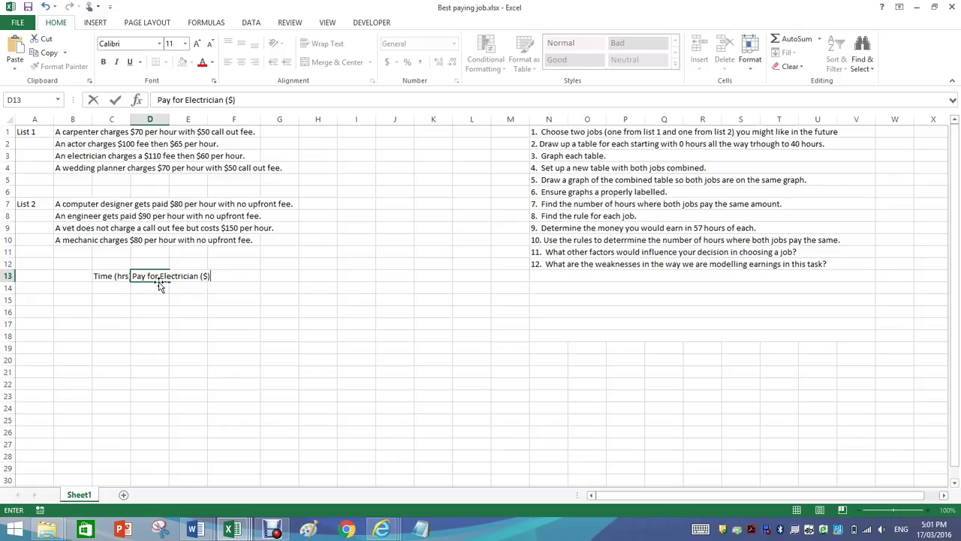
click(168, 118)
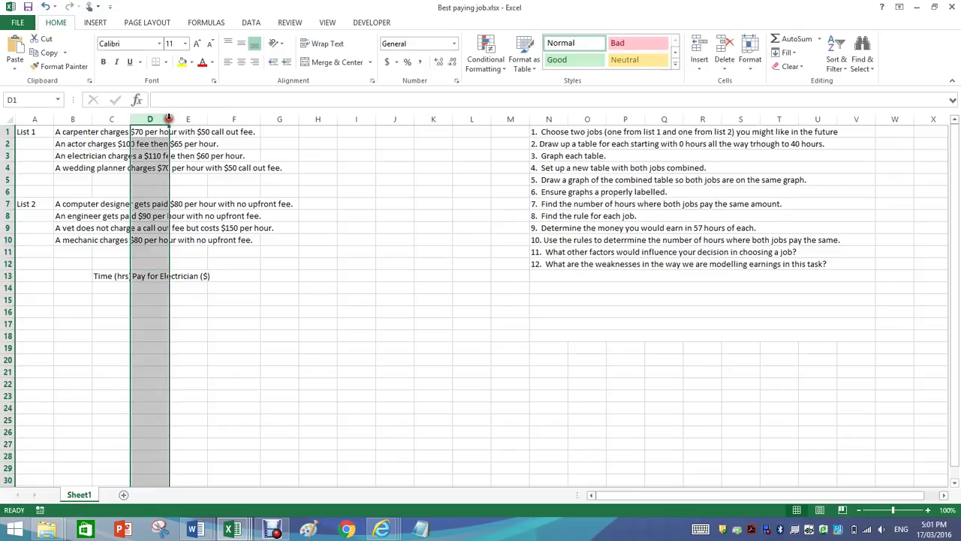
mouse_move(169, 118)
mouse_down()
mouse_move(200, 120)
mouse_move(168, 120)
mouse_up()
double_click(168, 120)
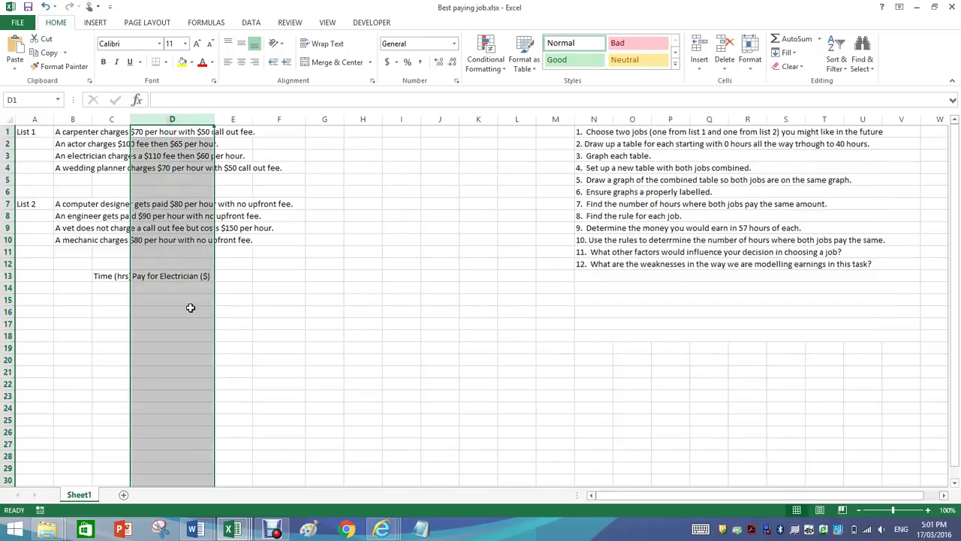
double_click(131, 119)
Enter the heading "Pay for Engineer ($)" in E13 and fit column E's width to it.
click(242, 275)
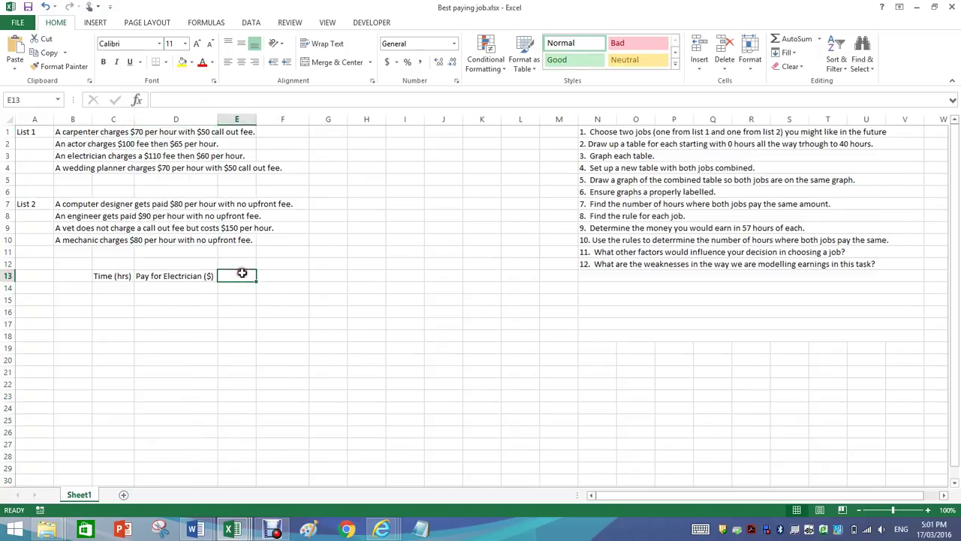
text(Pay)
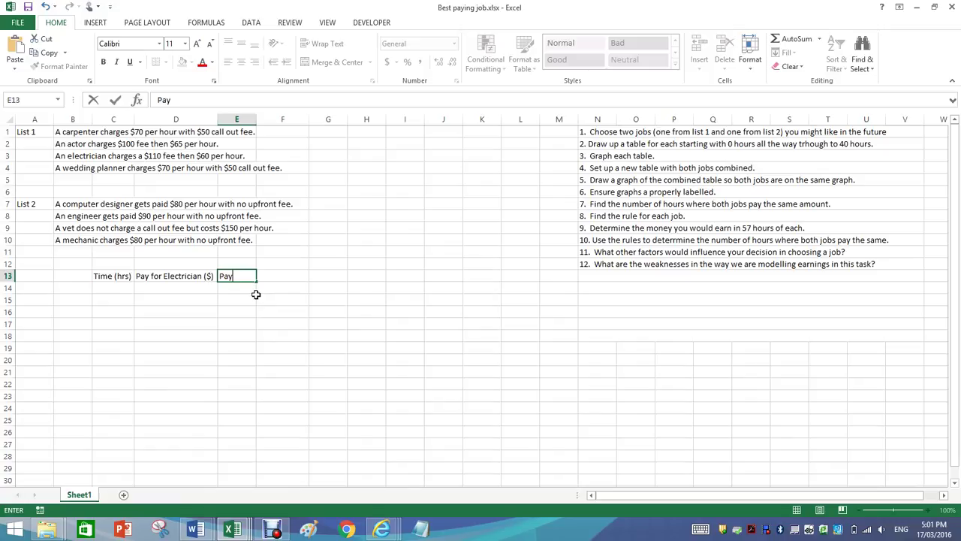
text( for Engineer ($)
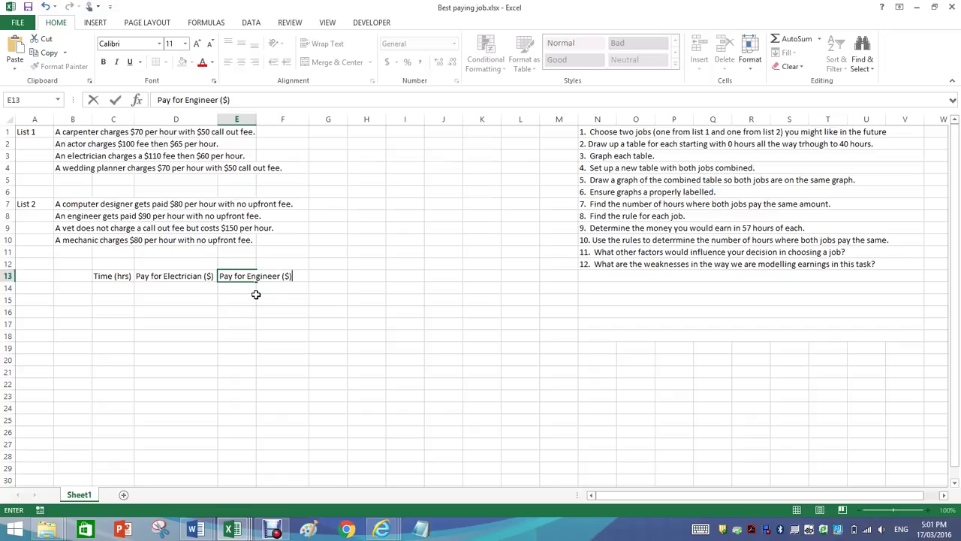
drag(256, 121, 256, 119)
double_click(256, 118)
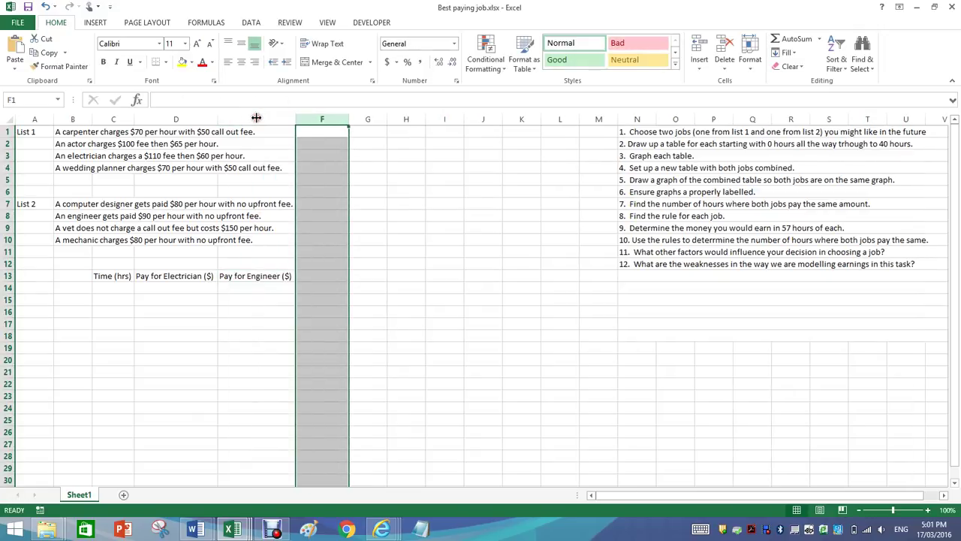
Apply All Borders to the table range C13:E182.
drag(111, 276, 286, 472)
click(166, 63)
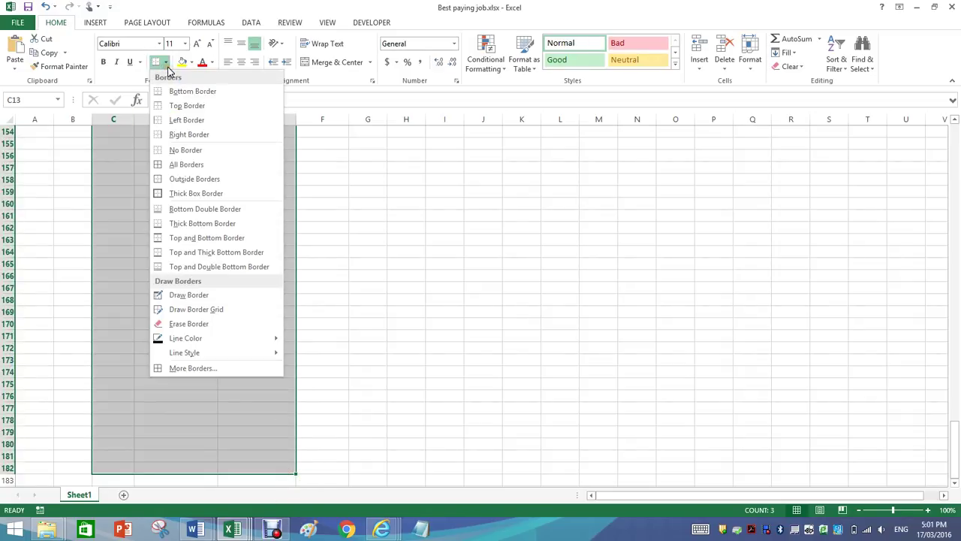
click(174, 165)
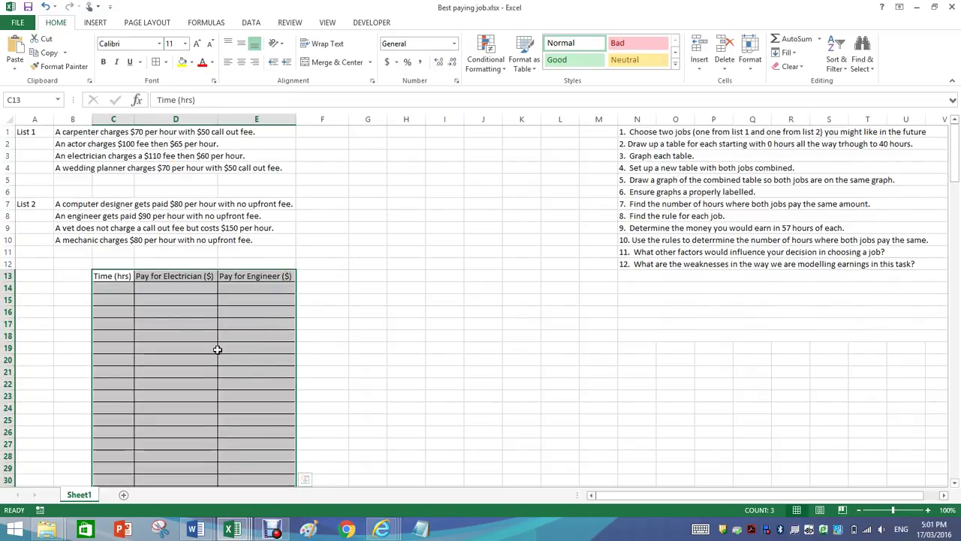
click(162, 317)
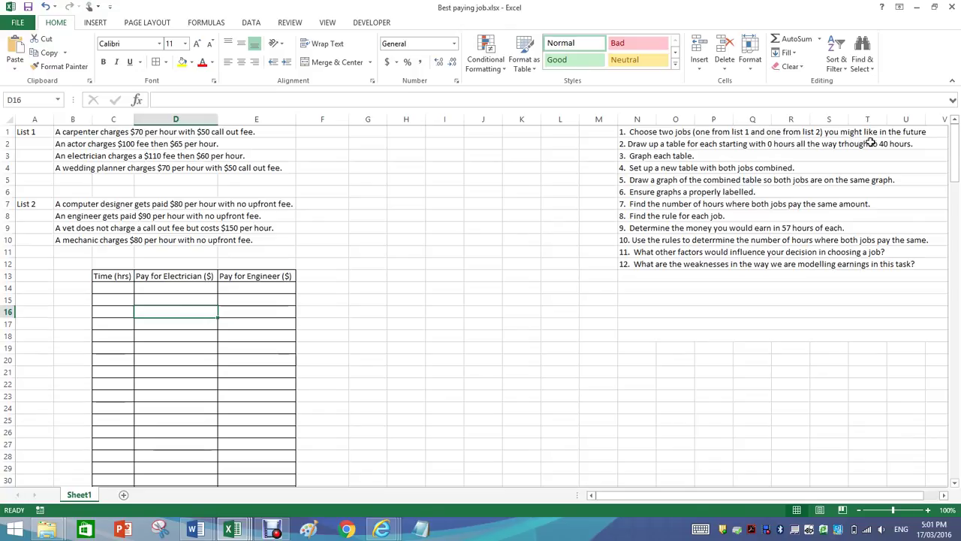
Enter the hours 0, 1, 2, 3 and 4 down the Time column from C14 to C18.
click(118, 286)
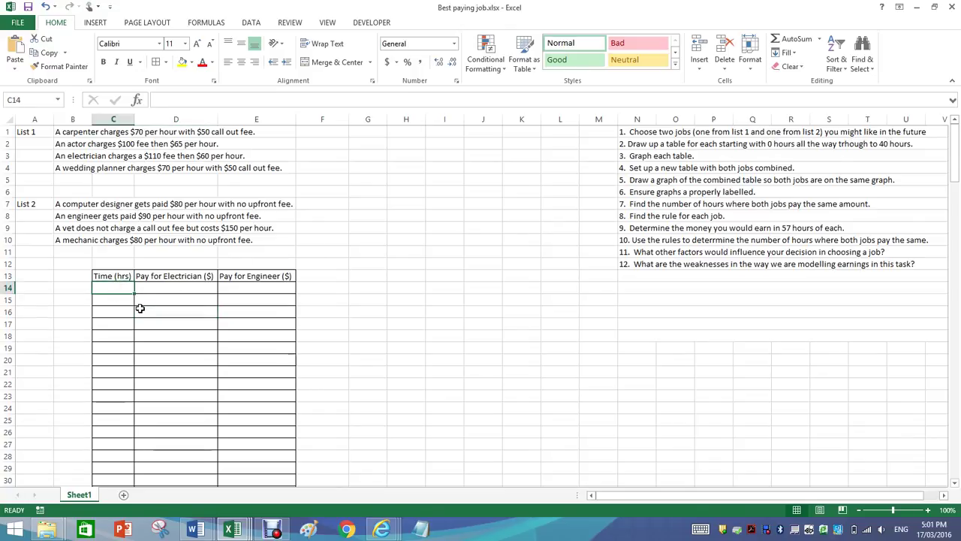
text(0)
key(Return)
text(1)
key(Return)
text(2)
key(Return)
text(3)
key(Return)
text(4)
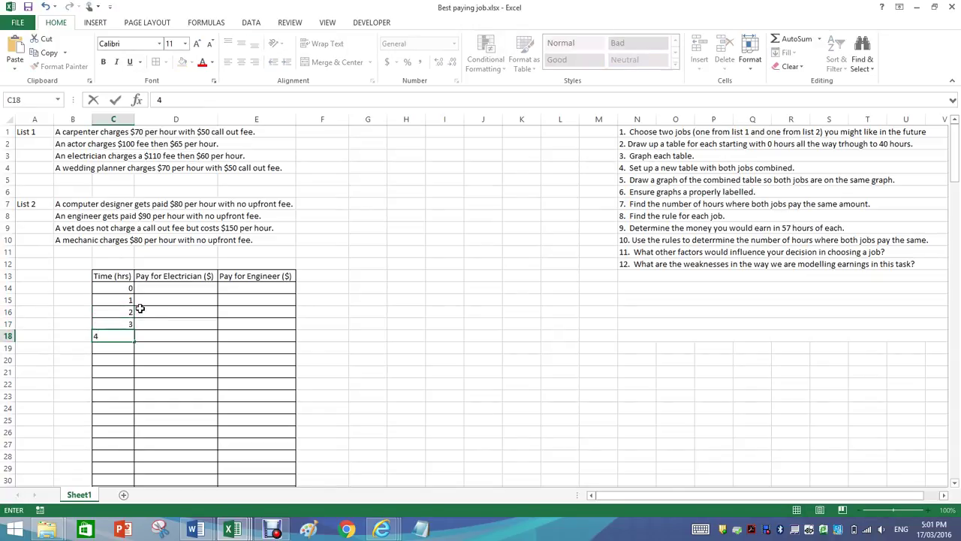
key(Return)
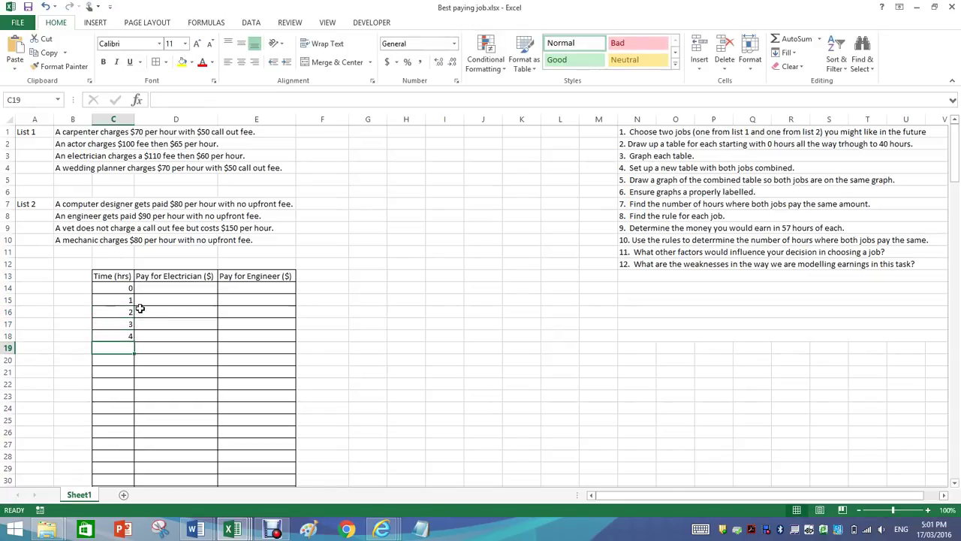
Clear the hours in C16:C18 and fill the series from 0 and 1 in C14:C15 down to 40 hours.
drag(116, 312, 118, 332)
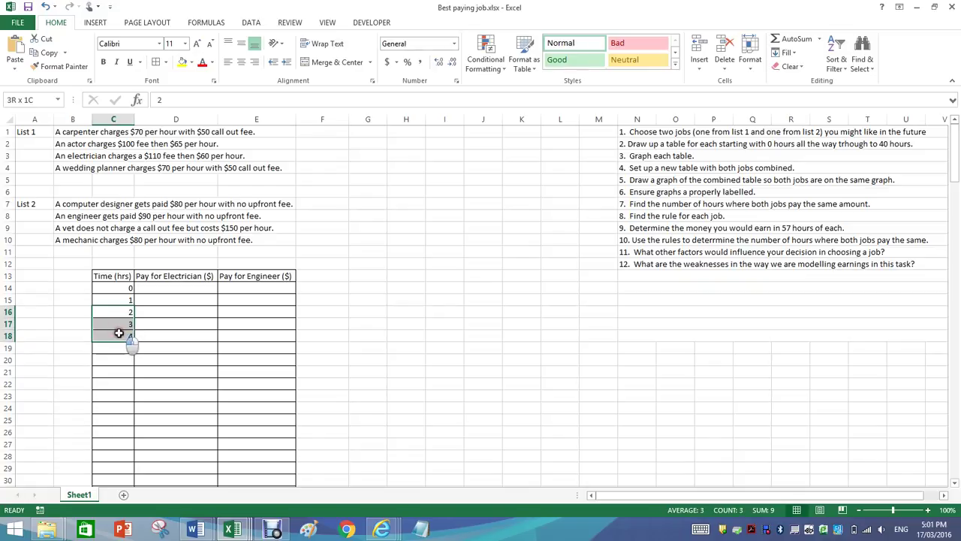
key(Delete)
click(119, 290)
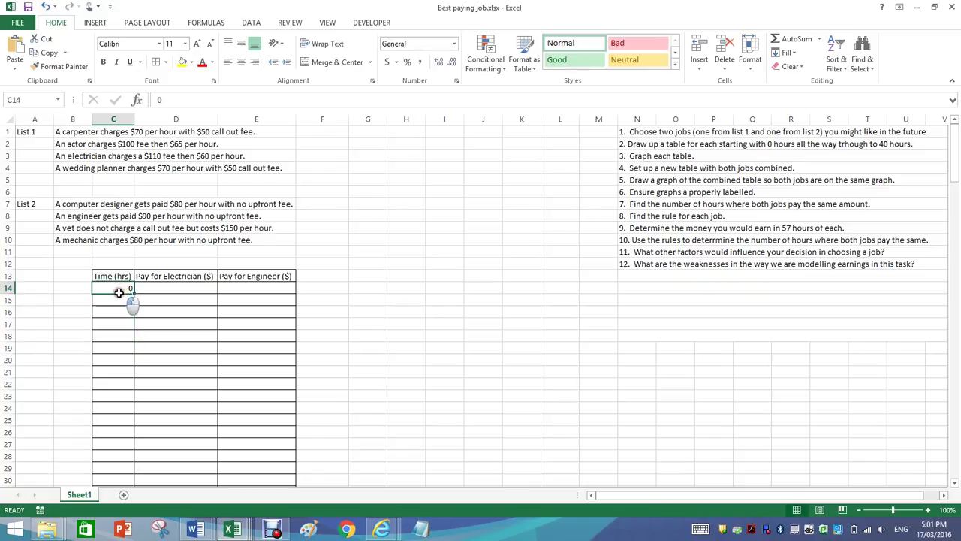
drag(119, 292, 119, 298)
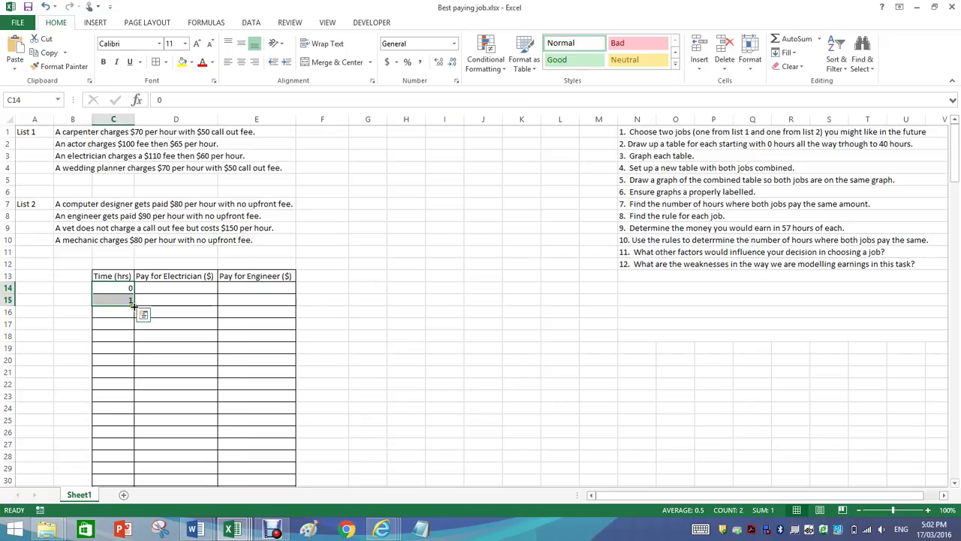
drag(133, 303, 134, 410)
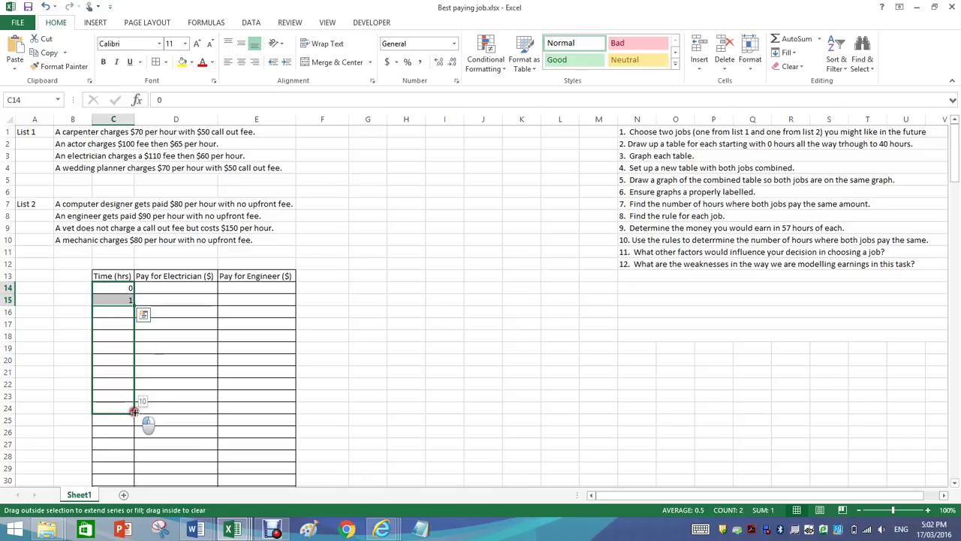
drag(134, 411, 136, 447)
scroll(139, 390, up, 9)
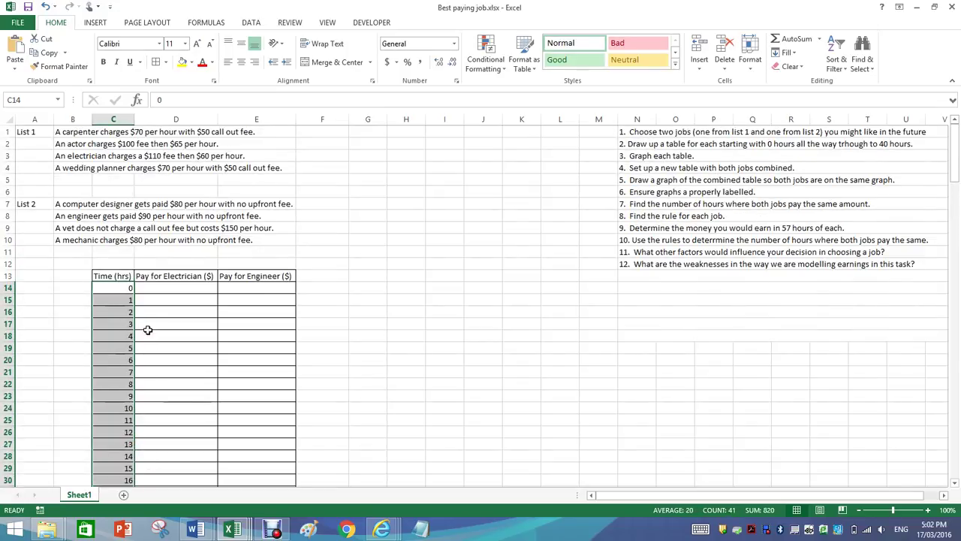
Write the electrician's pay rule "110 + 60 x number of hours" in F3 beside the electrician description.
click(158, 287)
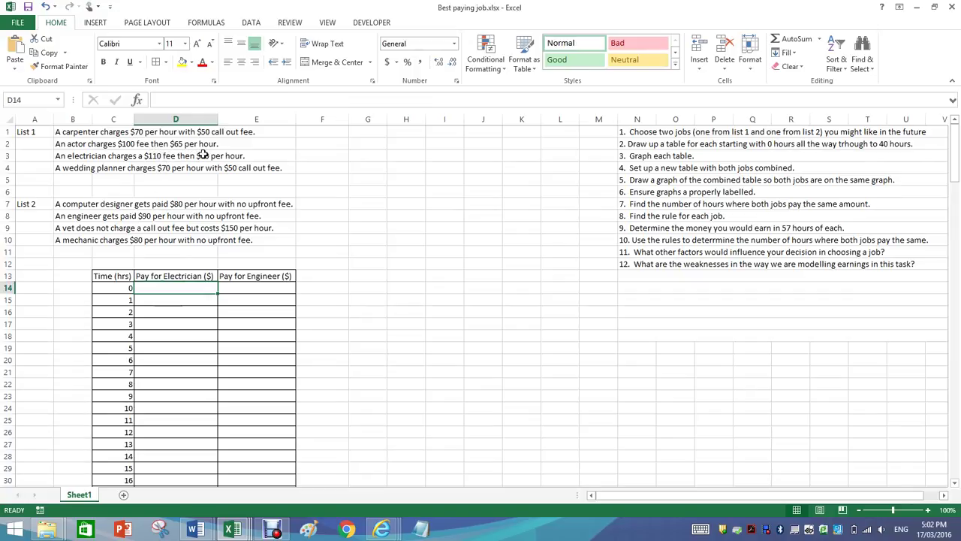
click(320, 153)
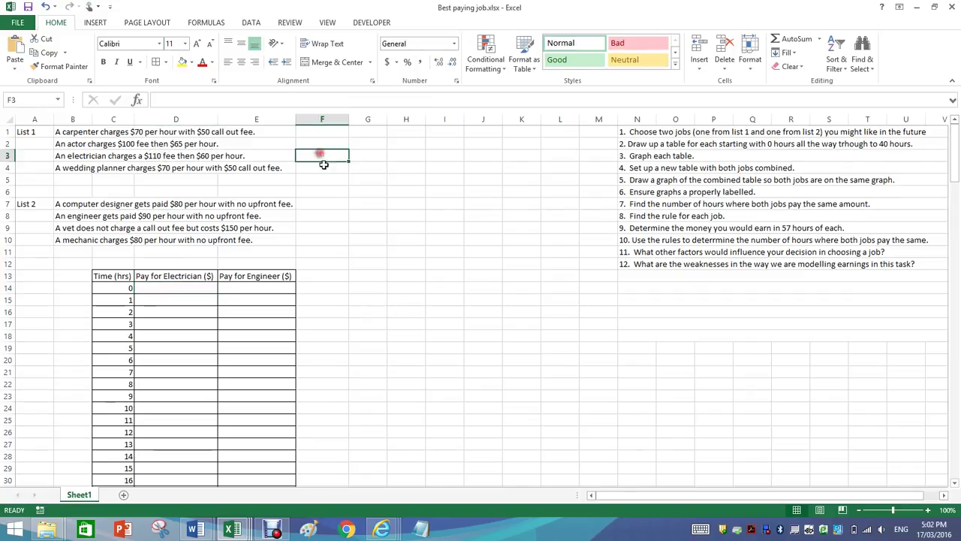
text(110 + 60)
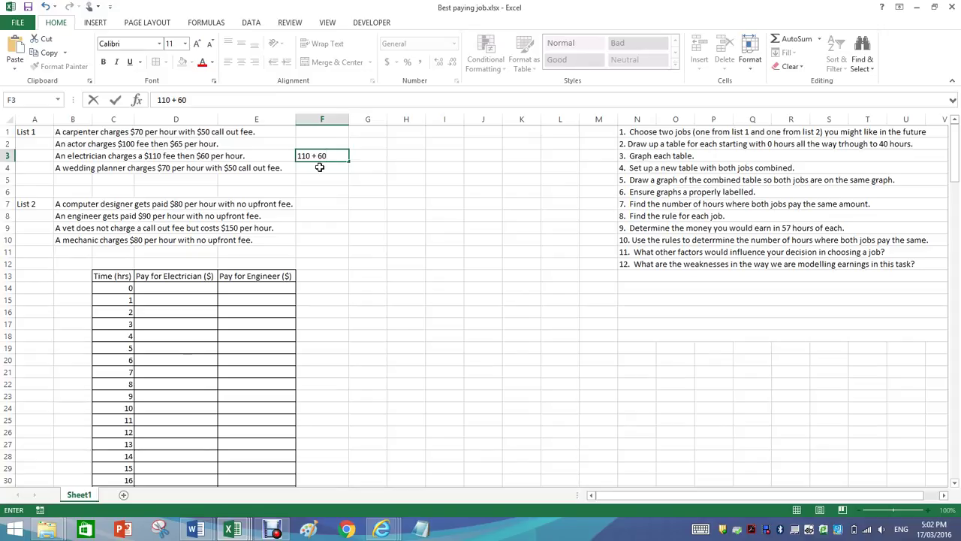
text( each)
key(BackSpace)
key(BackSpace)
text(x number of hours)
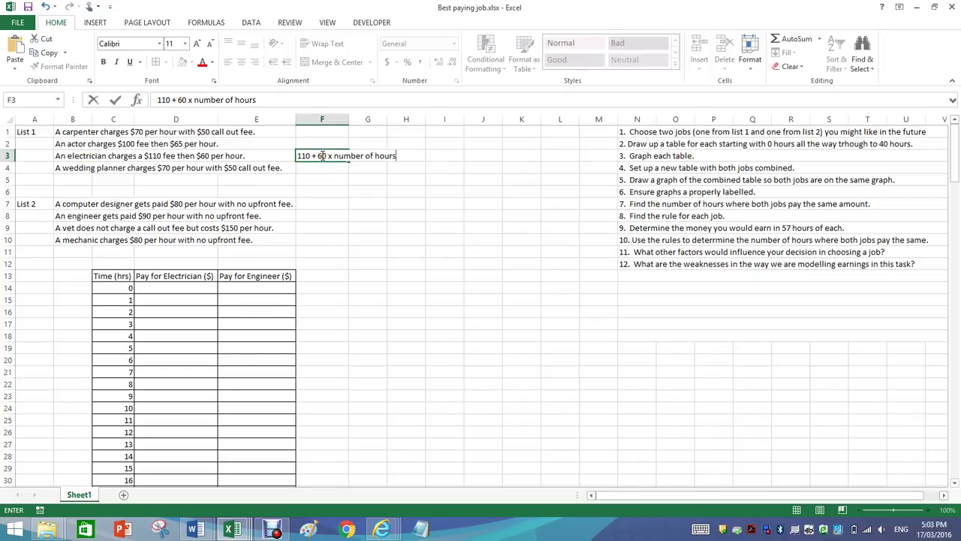
Enter the electrician's pay for 0 to 3 hours in D14:D17 as 110, 170, 230 and 290.
click(172, 287)
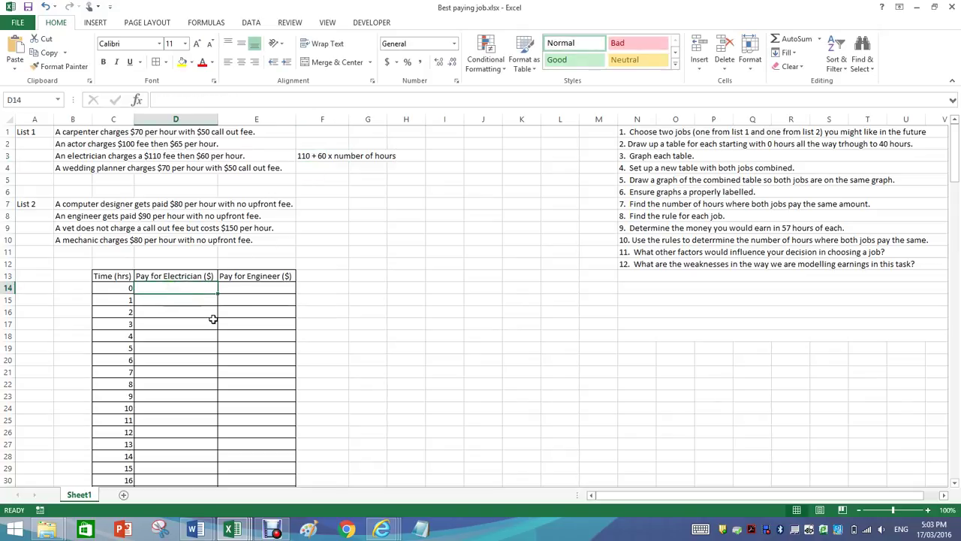
text(110)
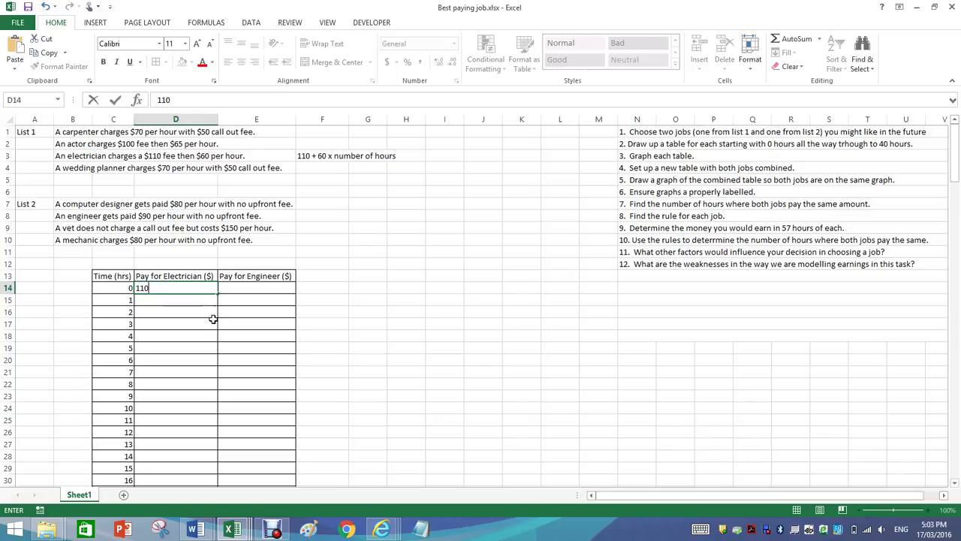
click(150, 301)
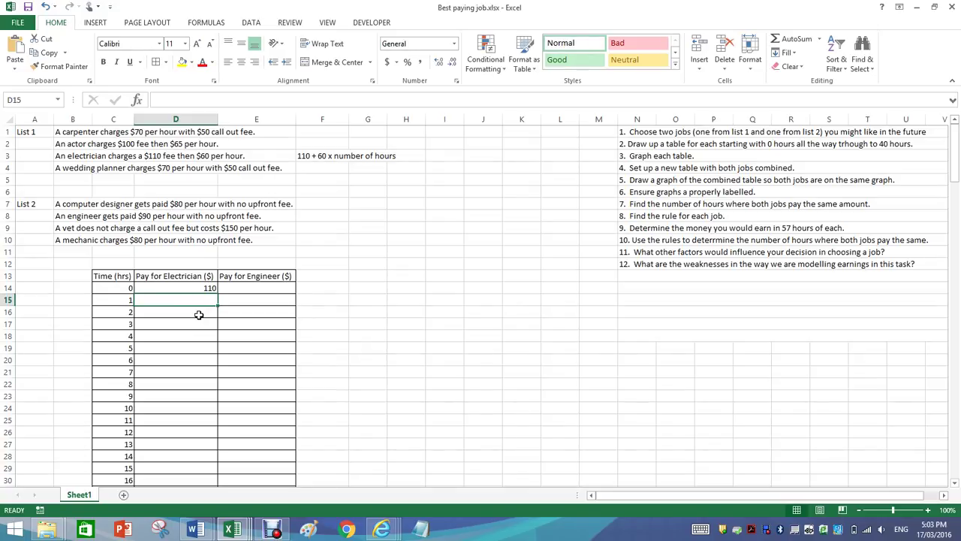
text(170)
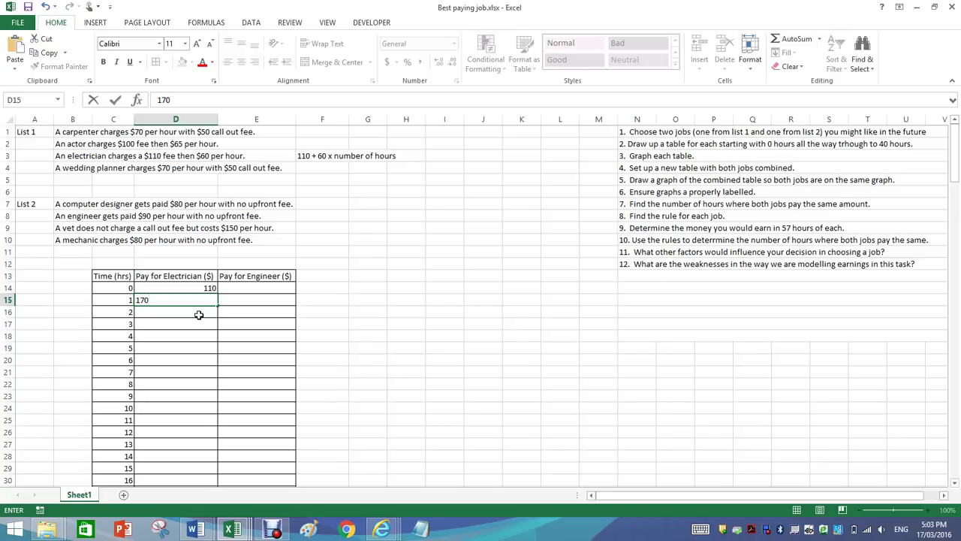
click(199, 315)
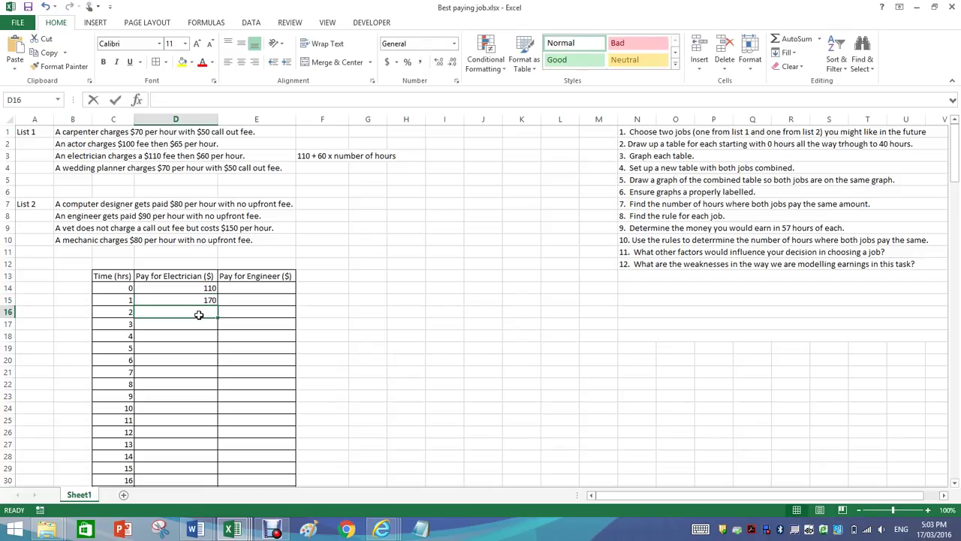
text(230)
key(Return)
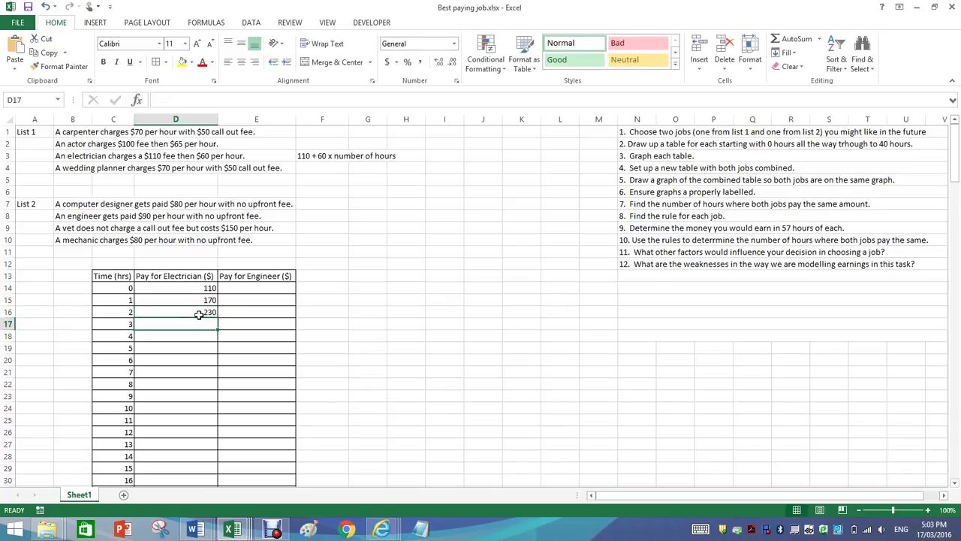
text(29)
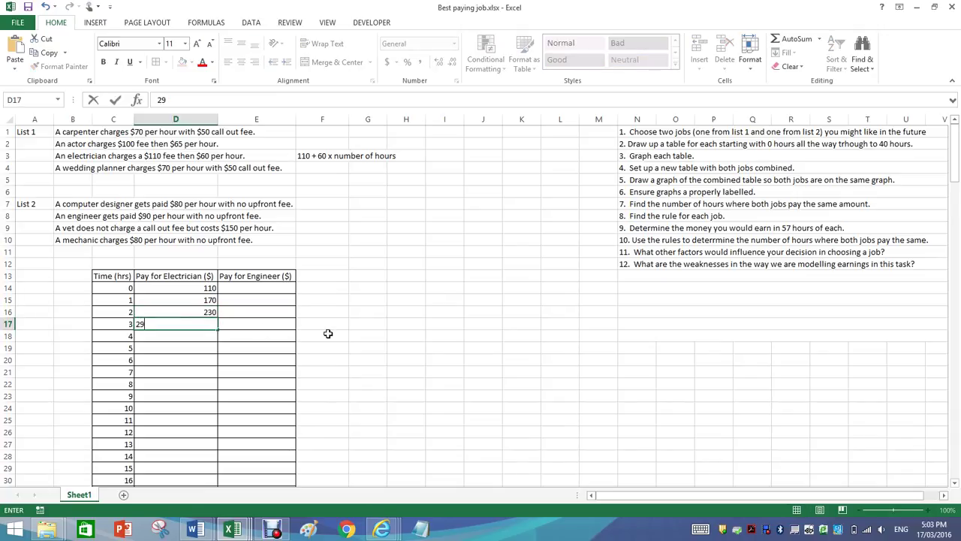
text(0)
click(160, 375)
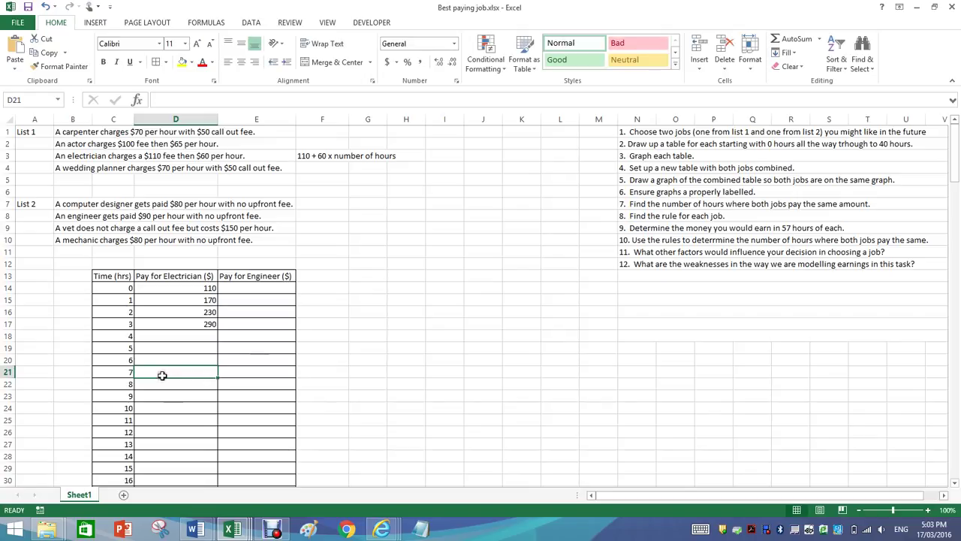
scroll(190, 338, down, 5)
scroll(190, 340, down, 6)
scroll(191, 339, up, 11)
click(183, 289)
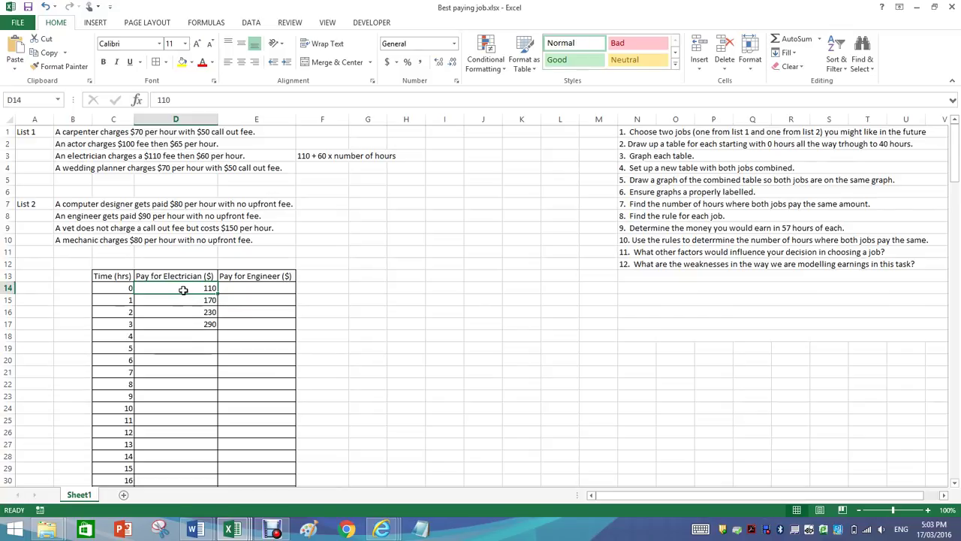
Replace the electrician's pay for 0 hours in D14 with the formula =110+60*C14.
text(=)
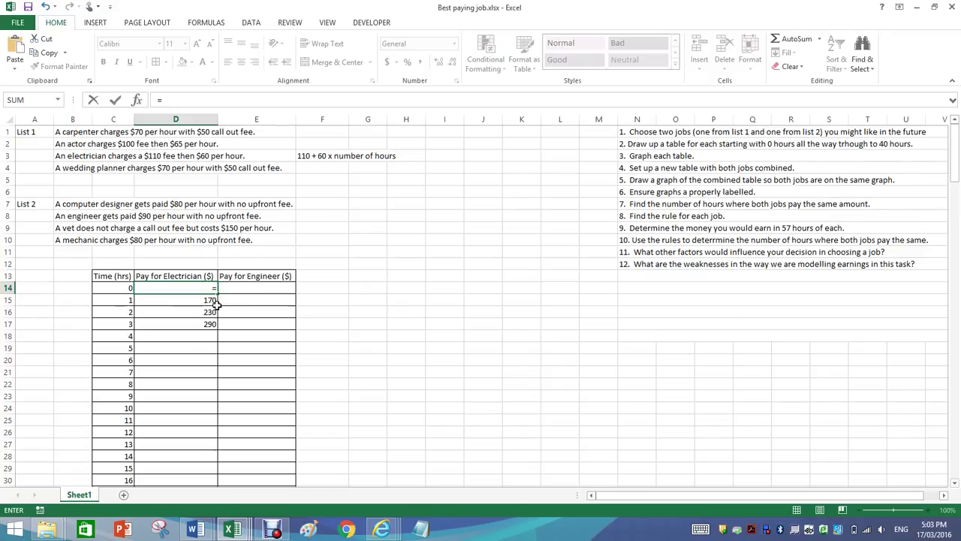
text(110+60)
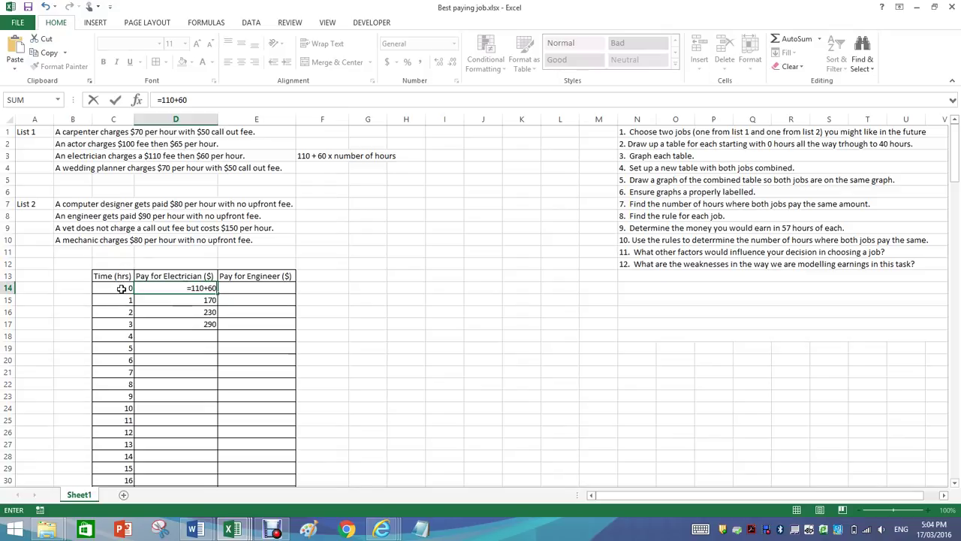
text(*)
click(125, 290)
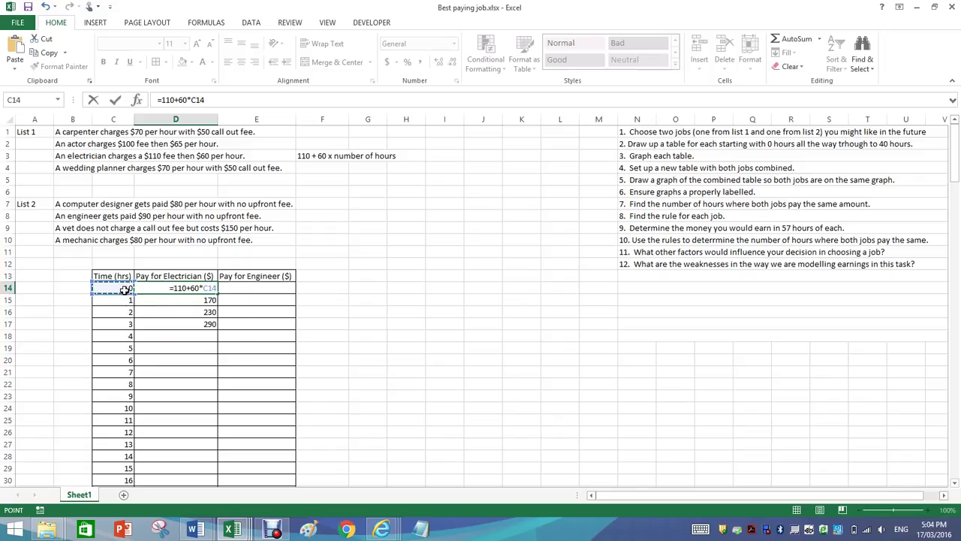
key(Return)
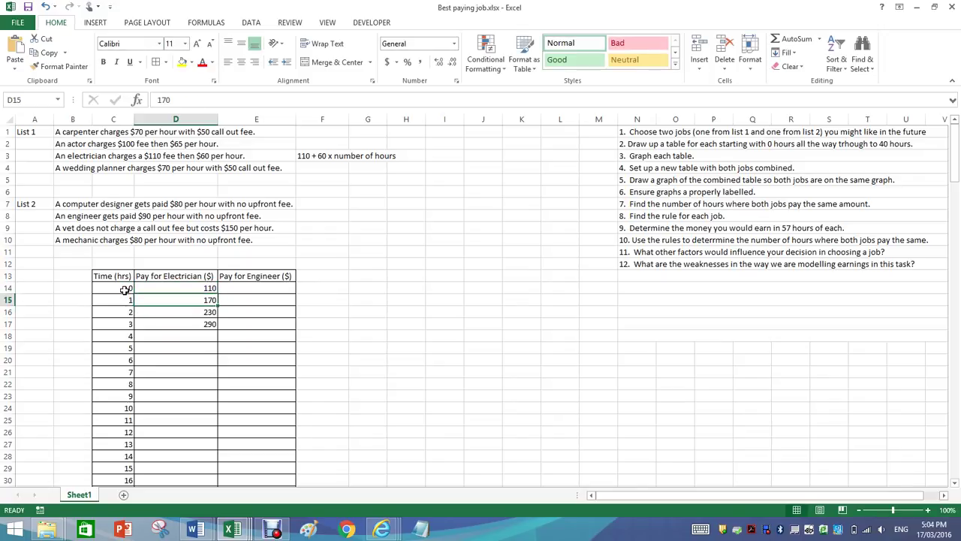
Fill the electrician pay formula from D14 down the column to the 40-hour row.
click(210, 289)
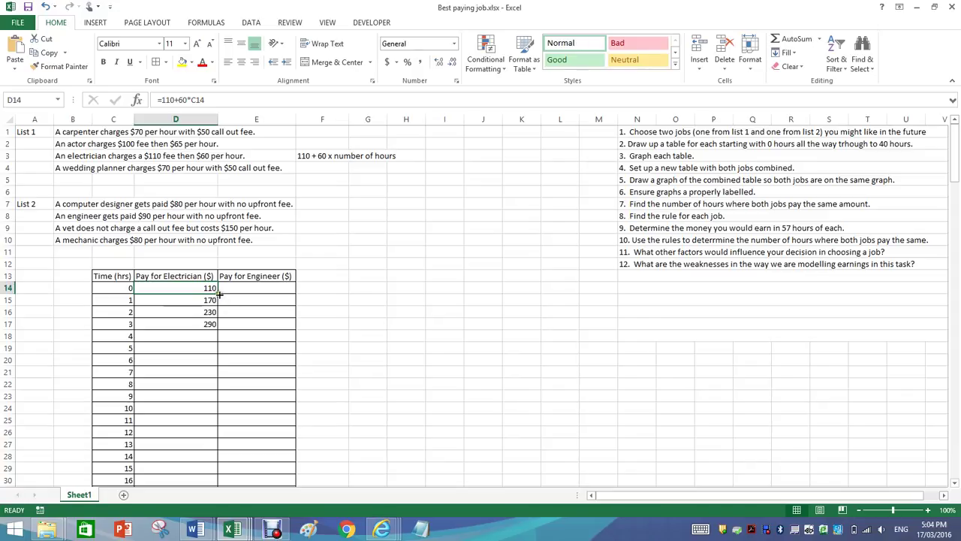
drag(217, 295, 217, 302)
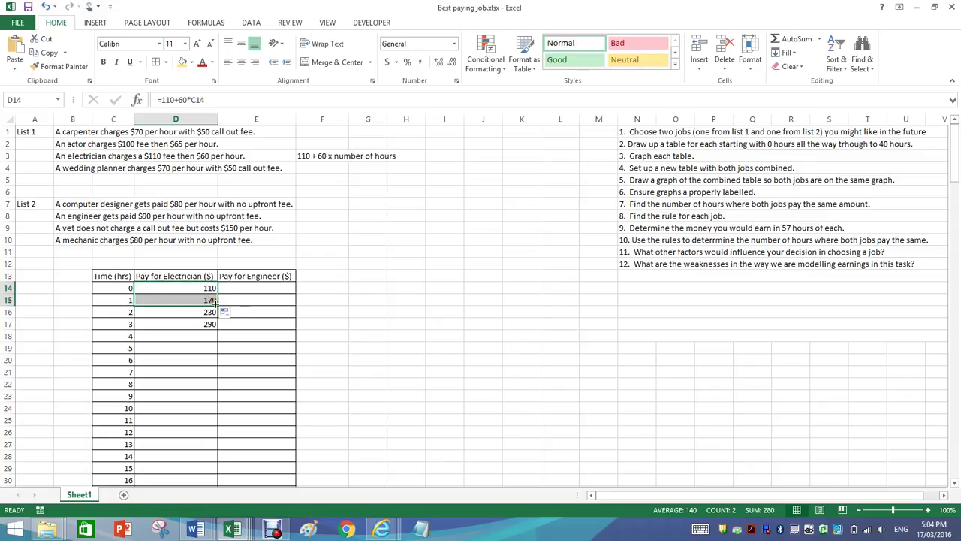
mouse_move(215, 301)
mouse_down()
mouse_move(229, 316)
mouse_move(219, 319)
mouse_up()
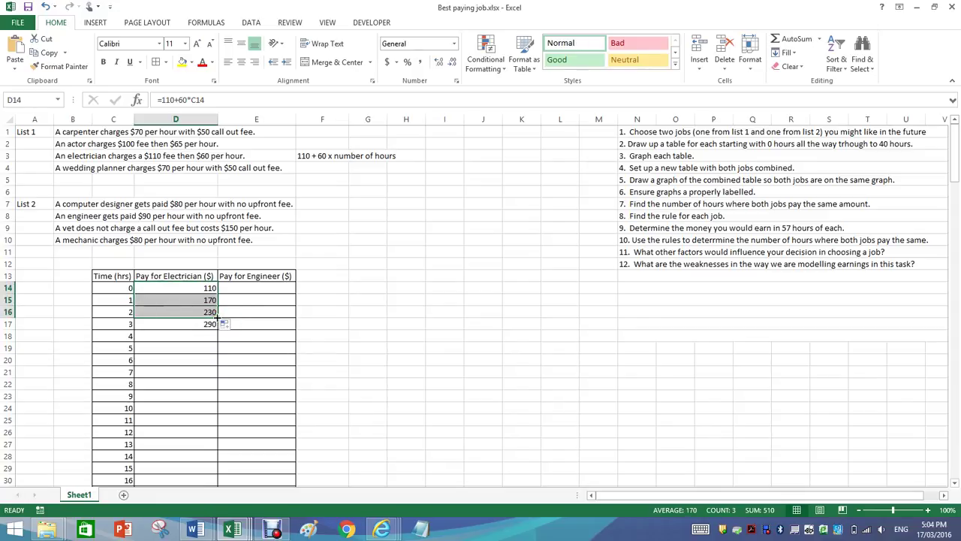
drag(218, 318, 208, 445)
scroll(278, 430, up, 9)
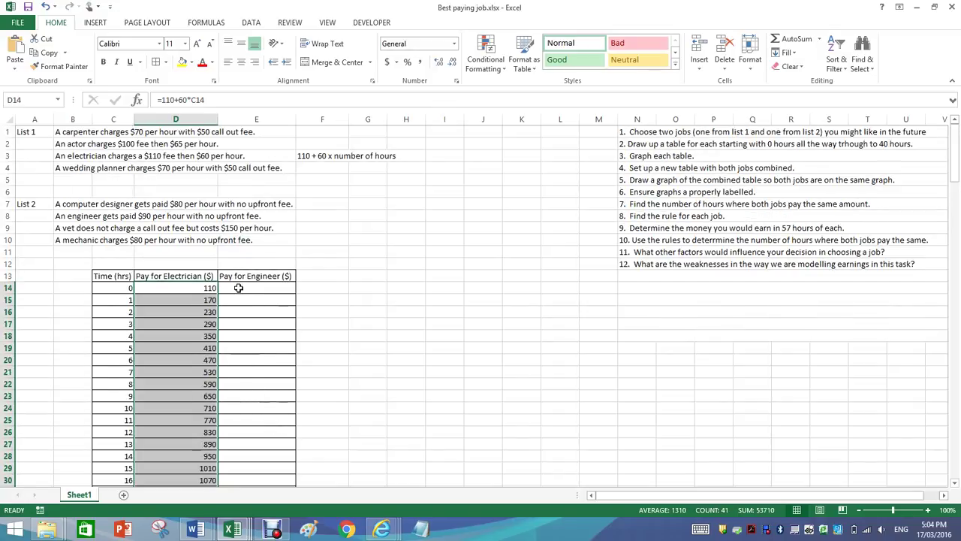
Enter the engineer's pay formula =90*C14 in E14 for 0 hours.
click(239, 287)
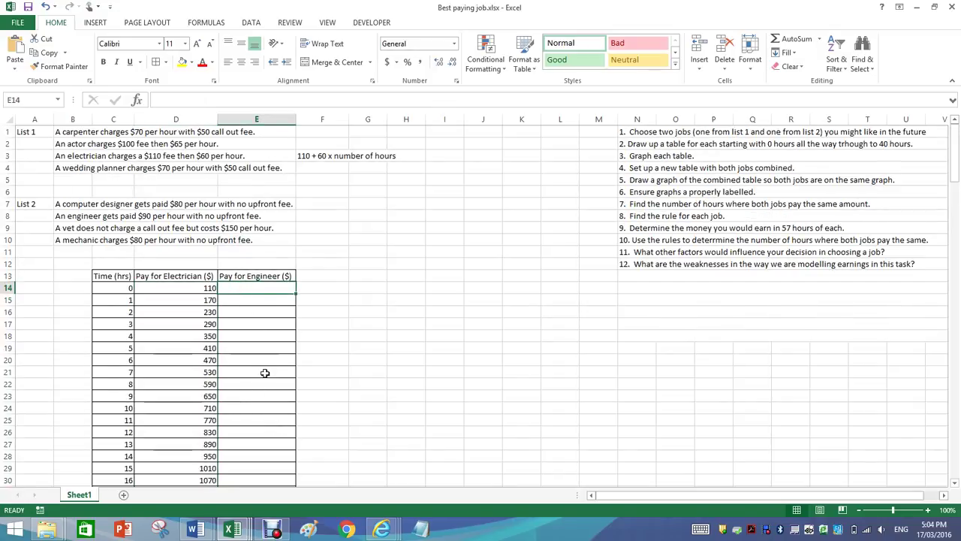
text(=)
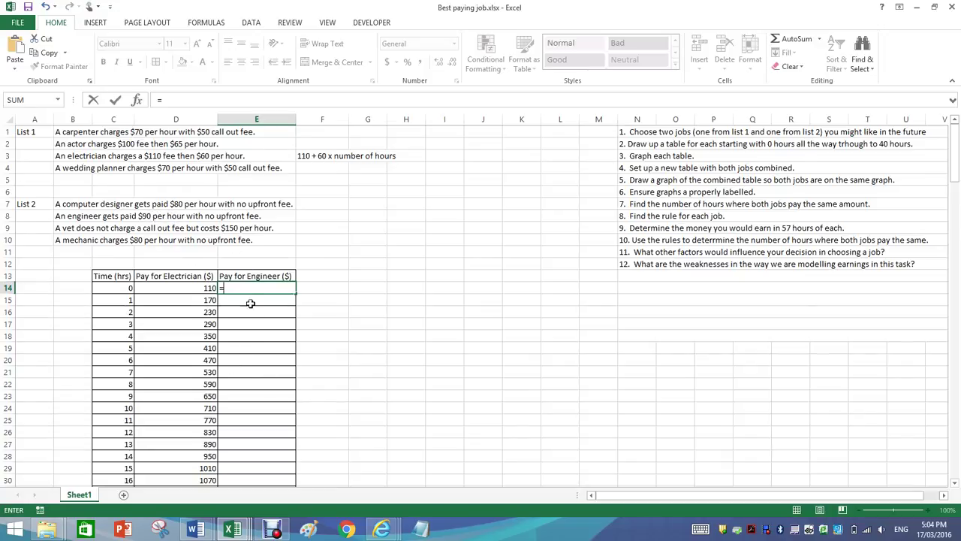
text(90*)
click(118, 287)
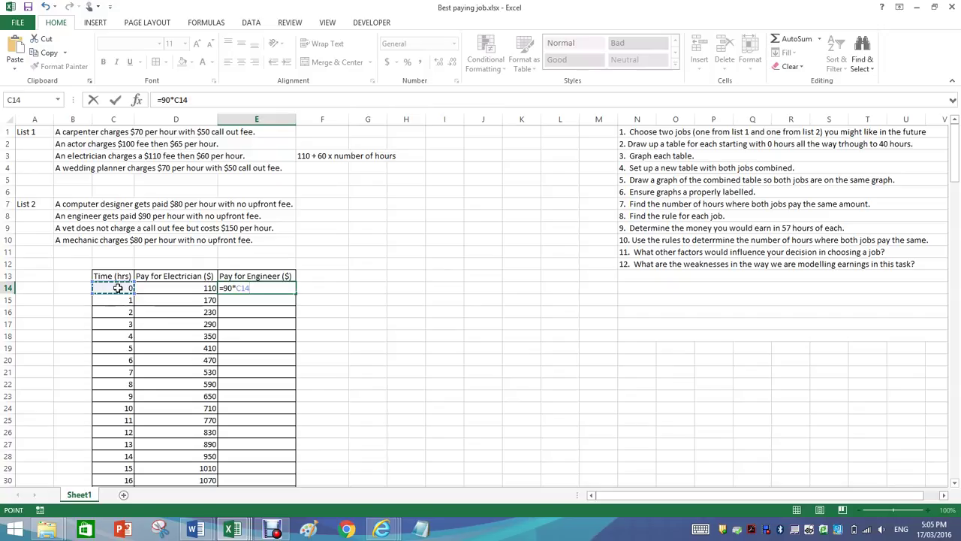
key(Return)
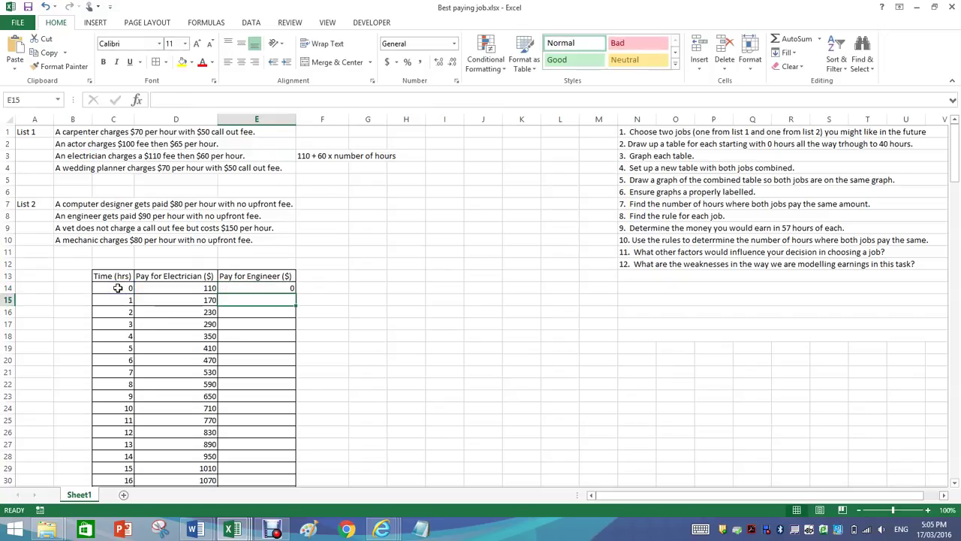
Fill the engineer pay formula from E14 down the column to the 40-hour row.
click(273, 289)
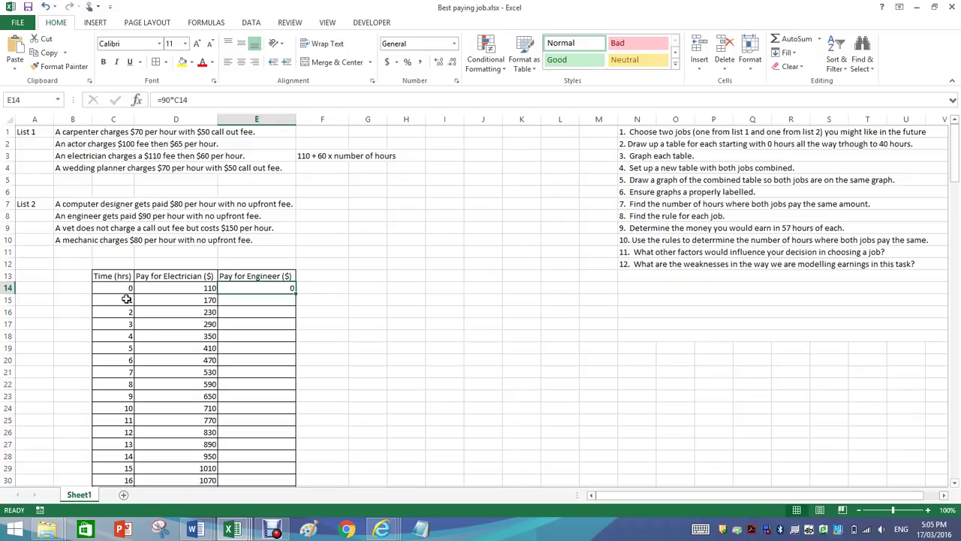
drag(297, 294, 294, 362)
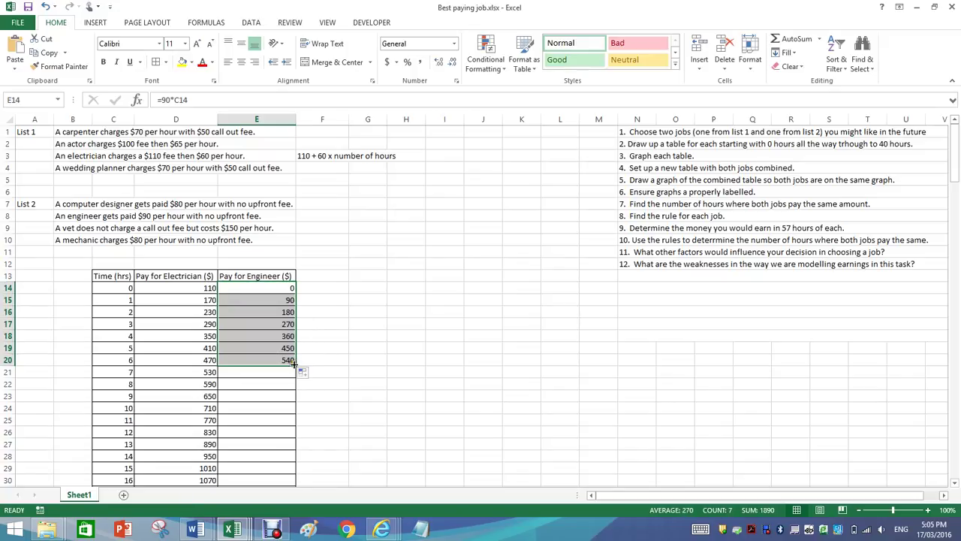
double_click(297, 364)
scroll(290, 371, down, 10)
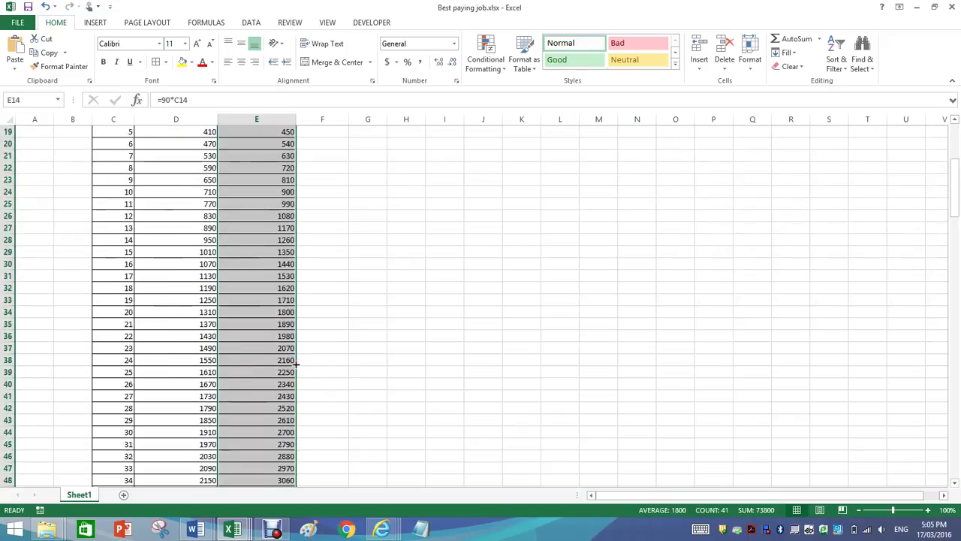
scroll(188, 409, up, 10)
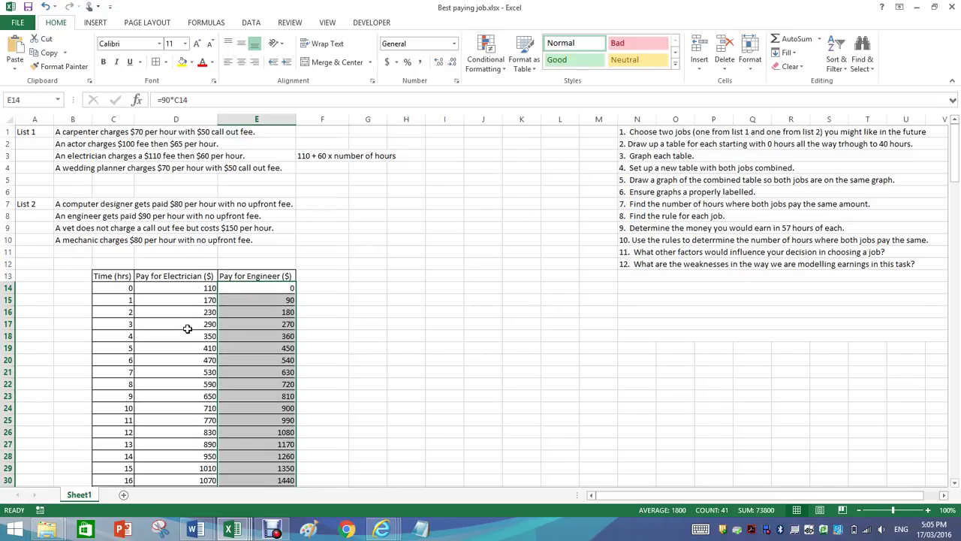
Insert a markers-only scatter chart from the time, electrician and engineer values for 0 to 40 hours, without the header row.
click(656, 169)
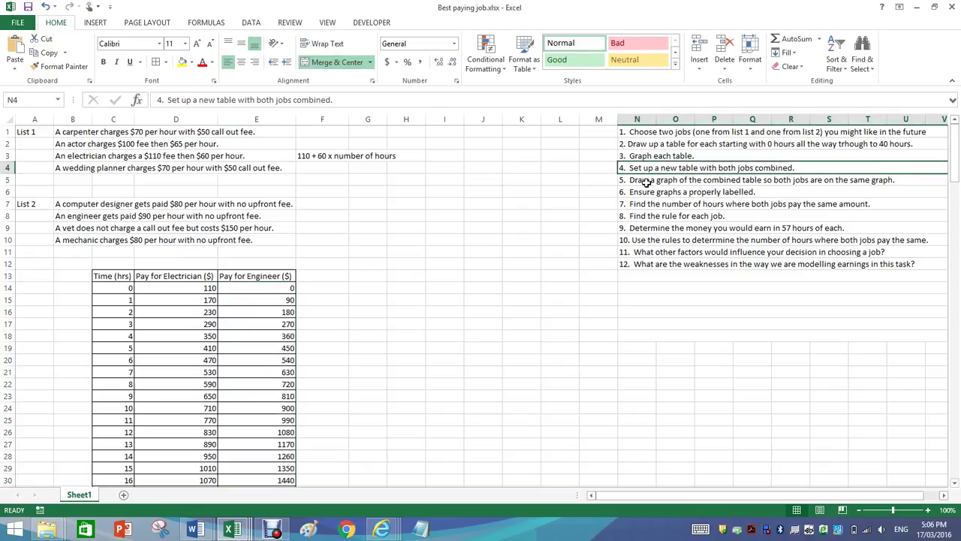
click(646, 183)
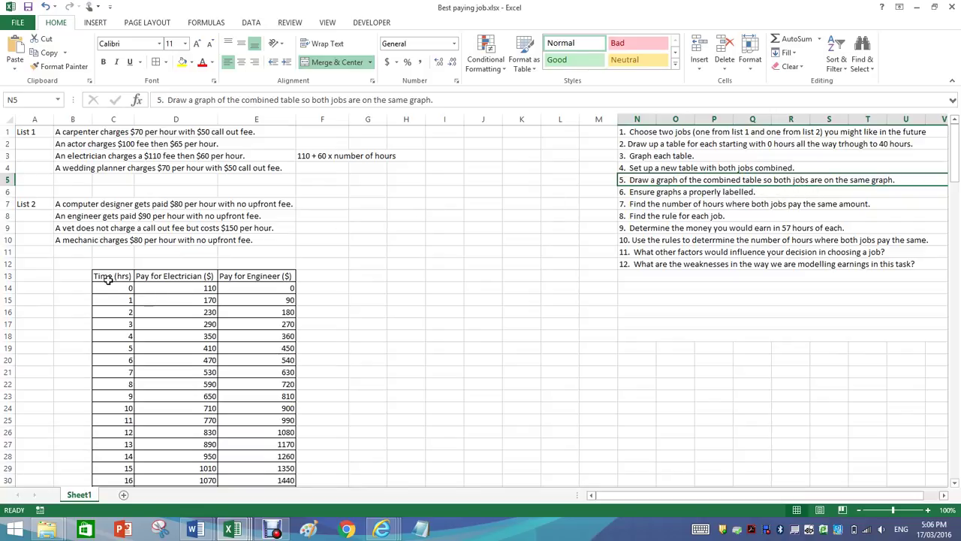
drag(107, 286, 277, 443)
scroll(274, 323, up, 9)
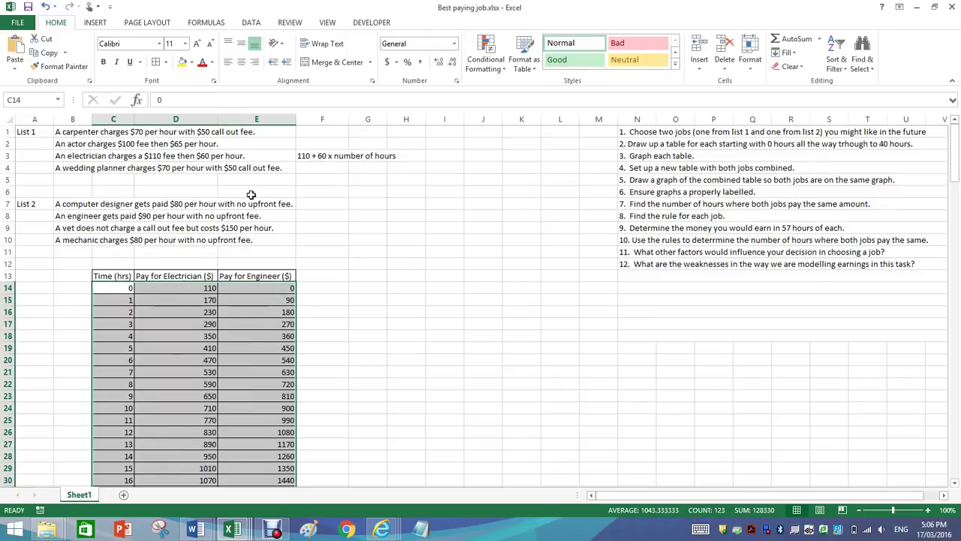
click(95, 23)
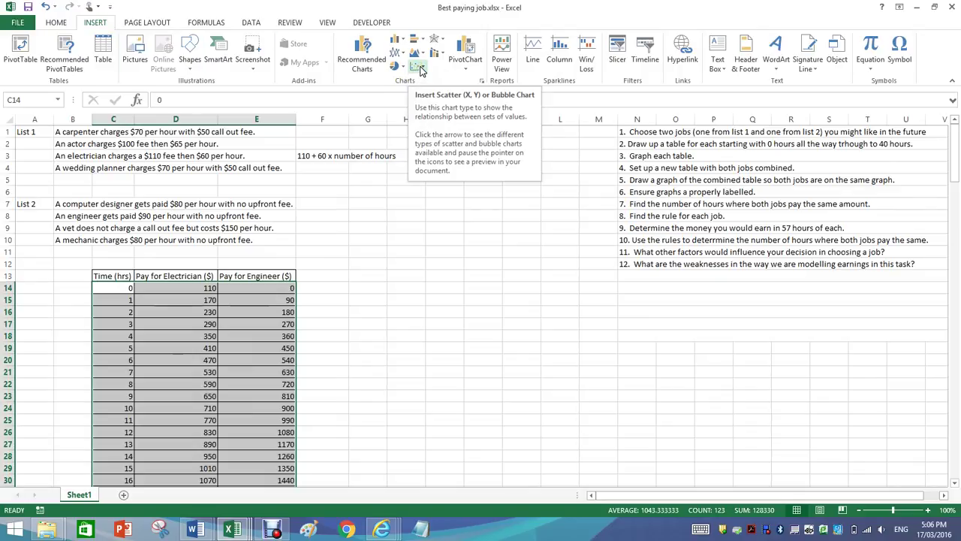
click(422, 69)
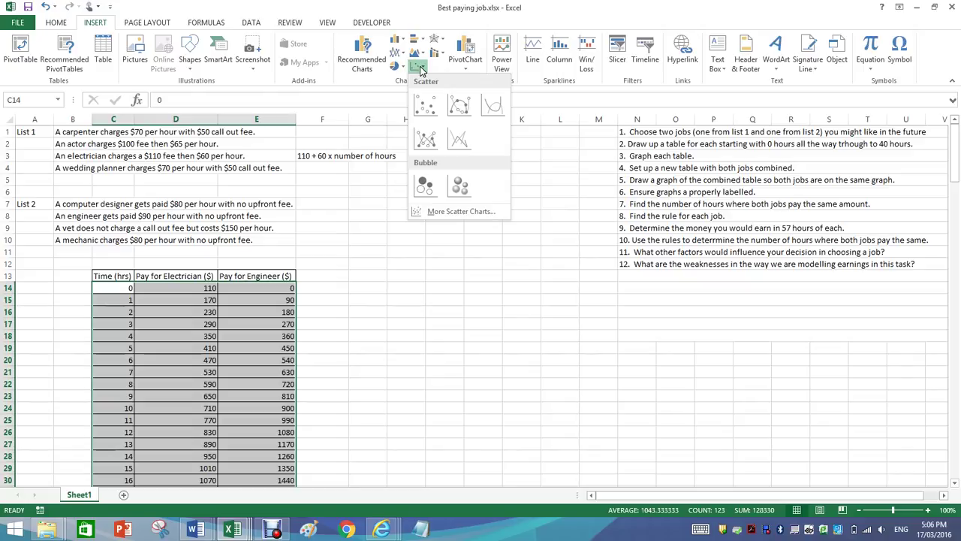
click(421, 109)
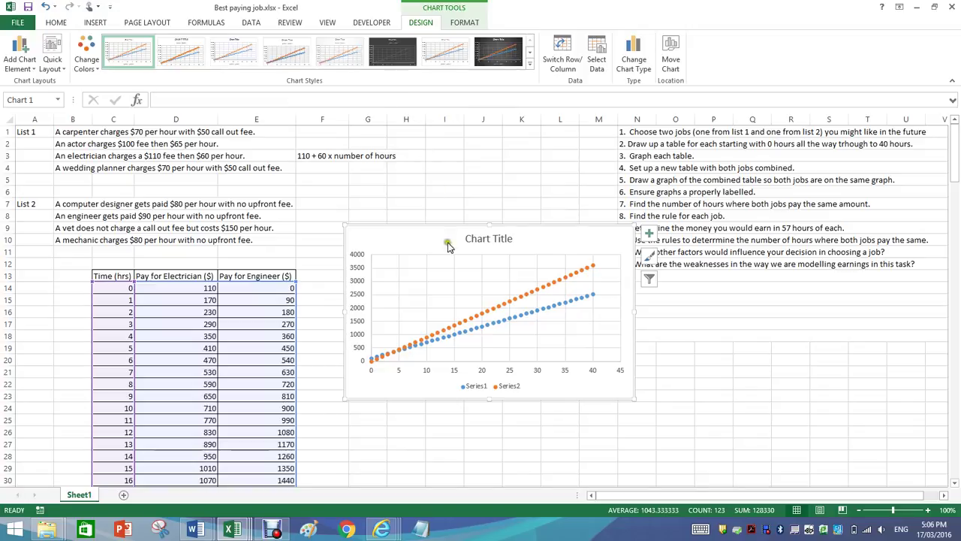
Enlarge the scatter chart from its lower corner so it reaches about column Q and row 37.
drag(635, 397, 749, 512)
scroll(740, 483, down, 5)
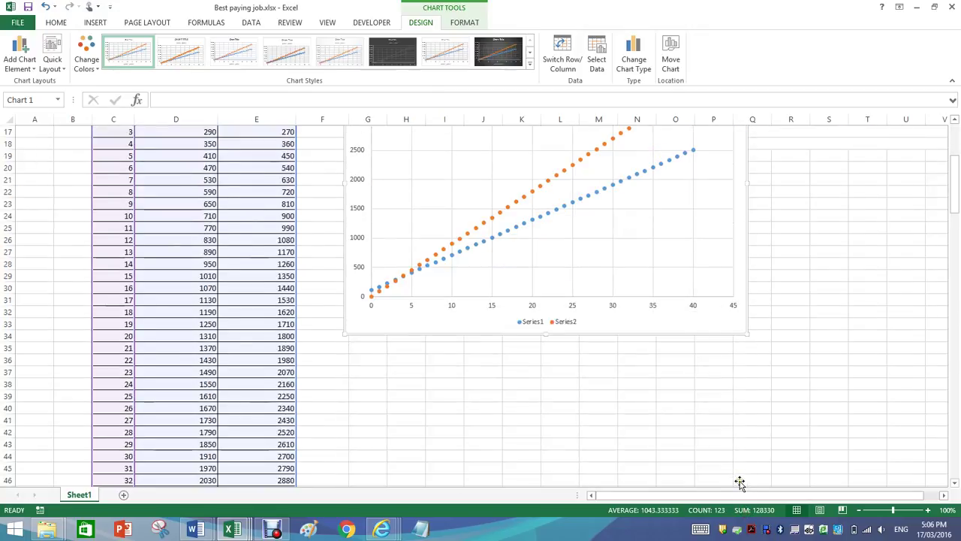
drag(747, 334, 759, 373)
scroll(747, 356, up, 4)
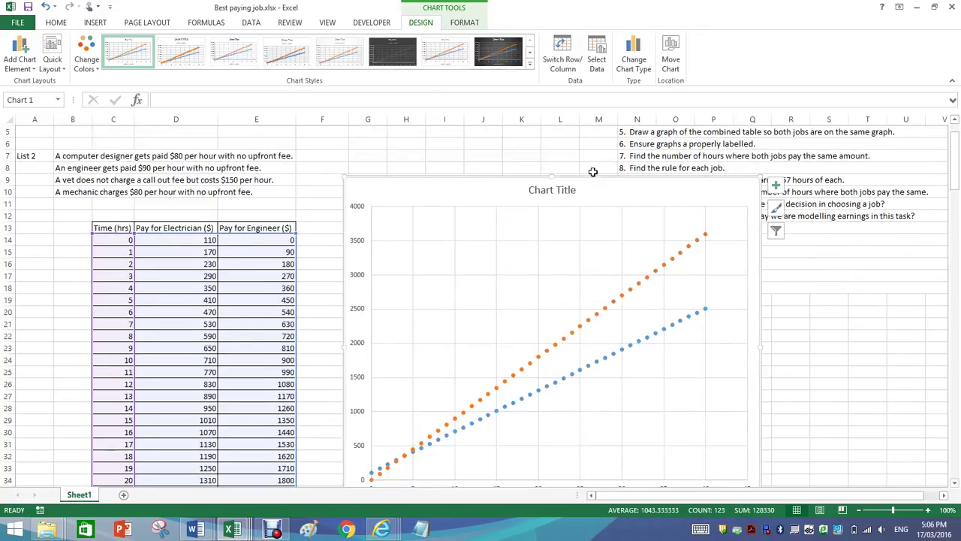
click(632, 64)
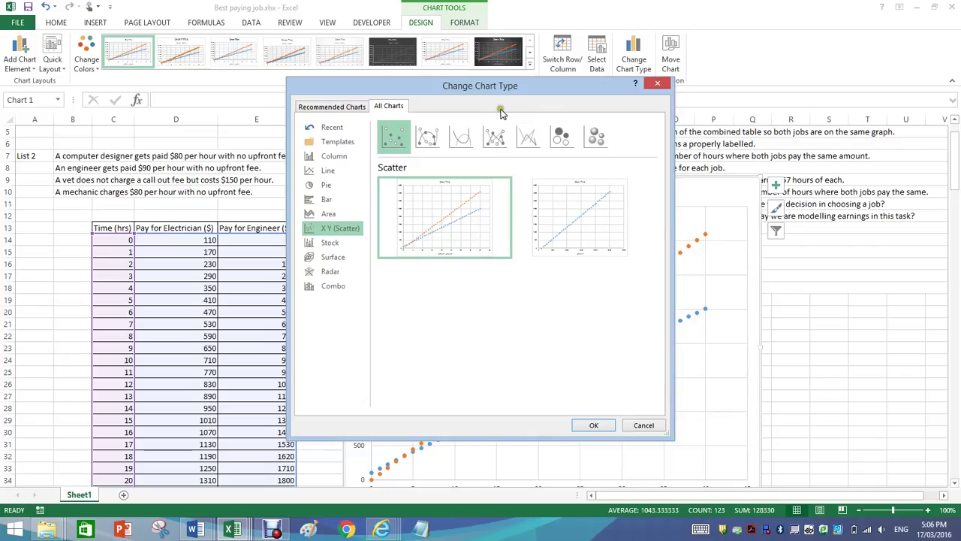
click(530, 139)
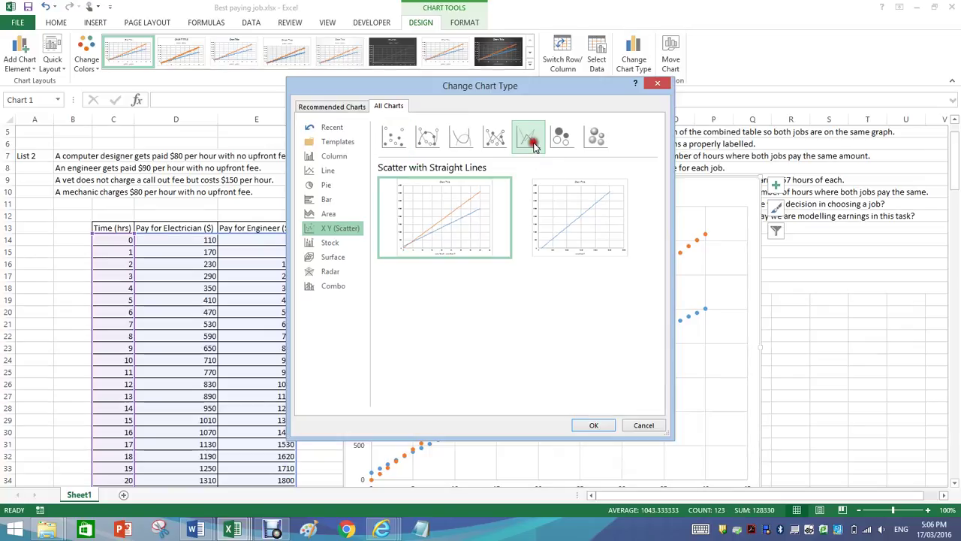
click(658, 83)
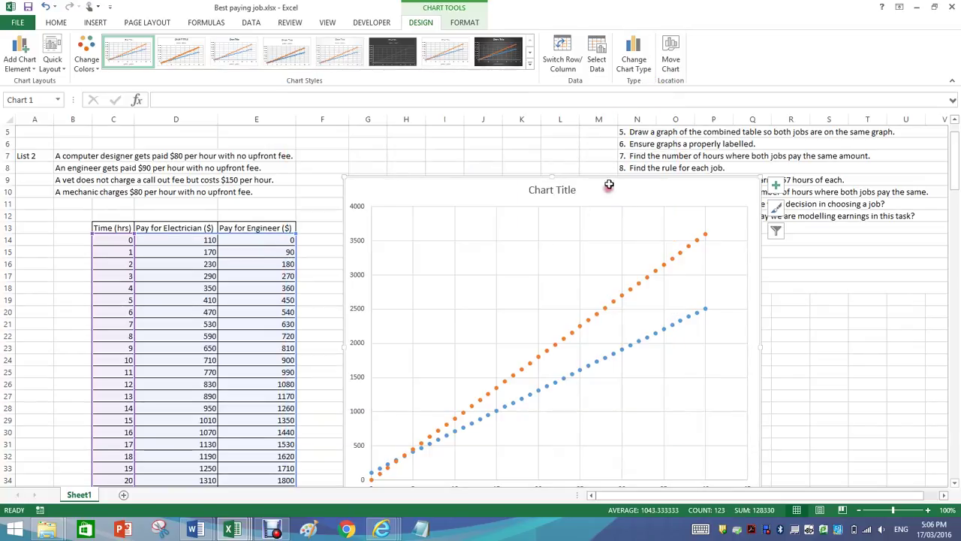
Change the chart type to Scatter with Straight Lines, keeping time on the horizontal axis and both jobs as separate lines.
click(642, 66)
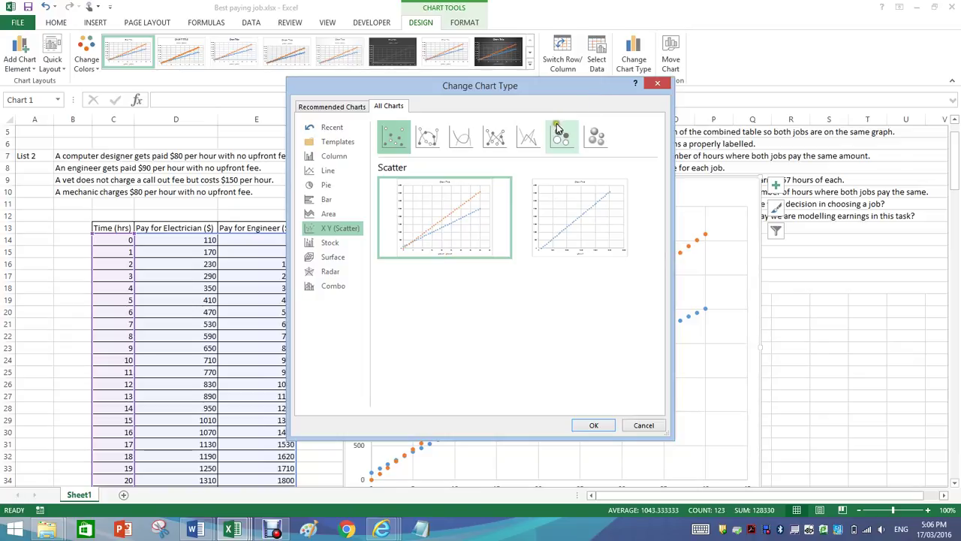
click(532, 141)
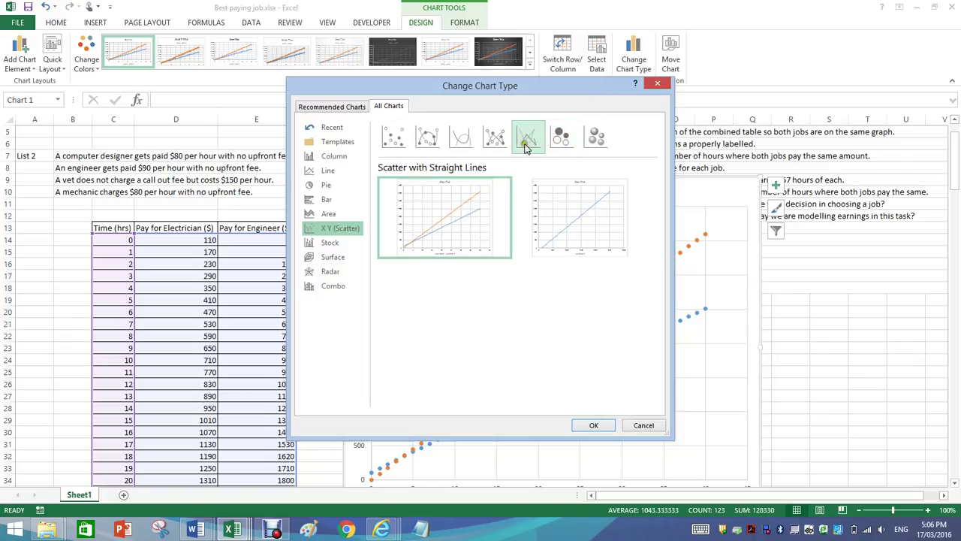
mouse_move(460, 210)
click(591, 425)
scroll(622, 267, down, 2)
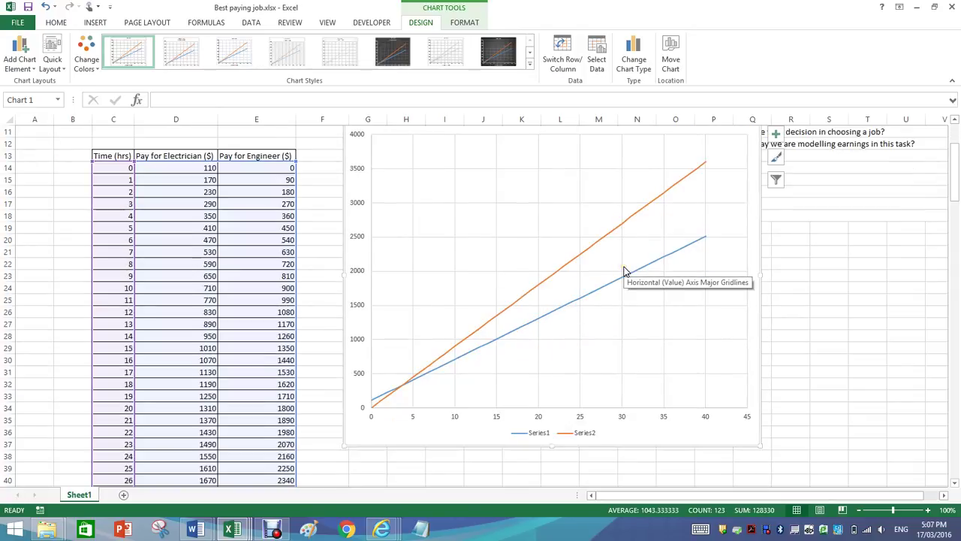
scroll(622, 269, up, 1)
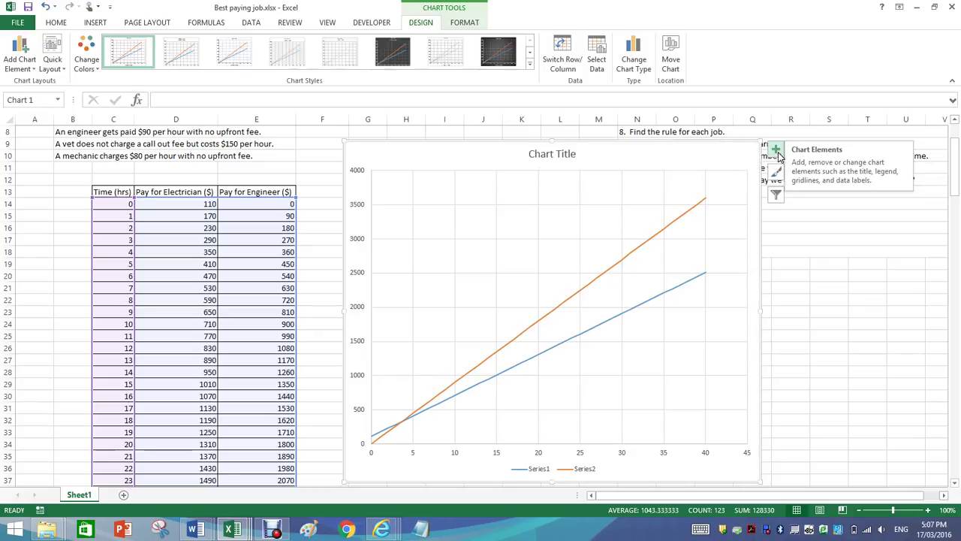
Add axis titles to the chart and label the vertical axis "Pay ($)".
click(775, 151)
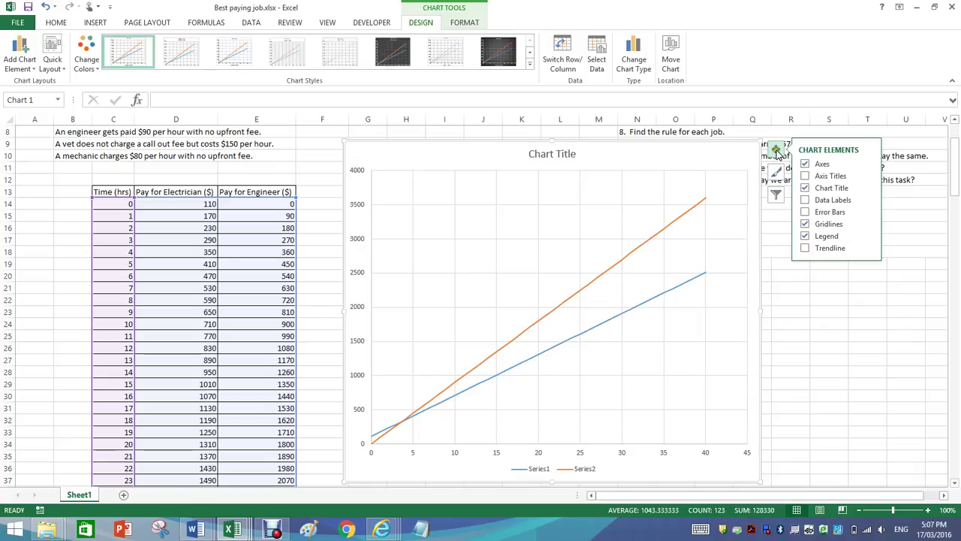
click(804, 176)
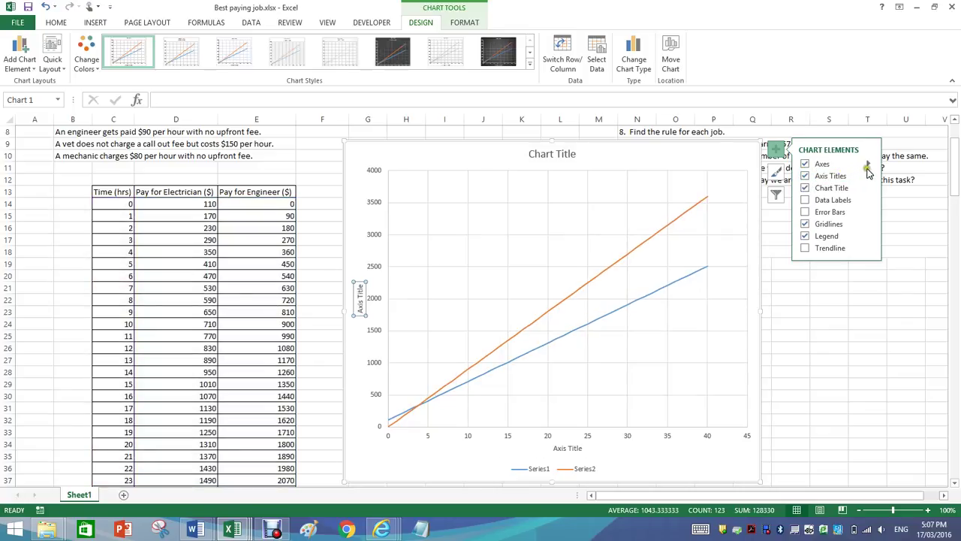
click(868, 176)
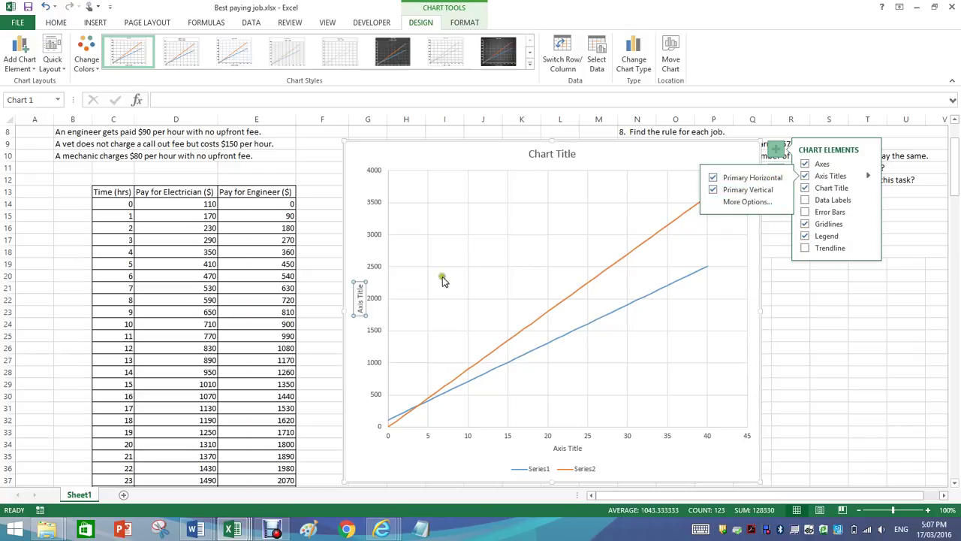
click(361, 307)
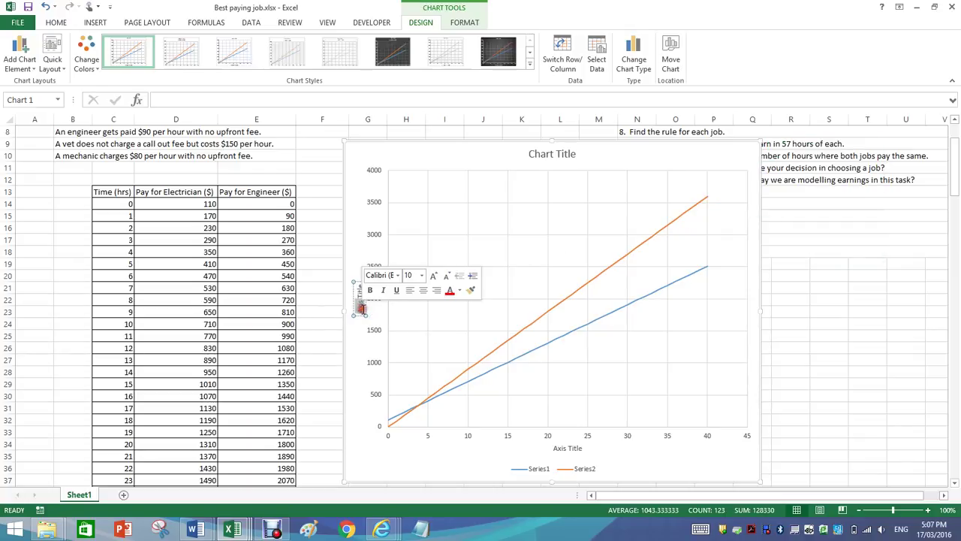
key(Delete)
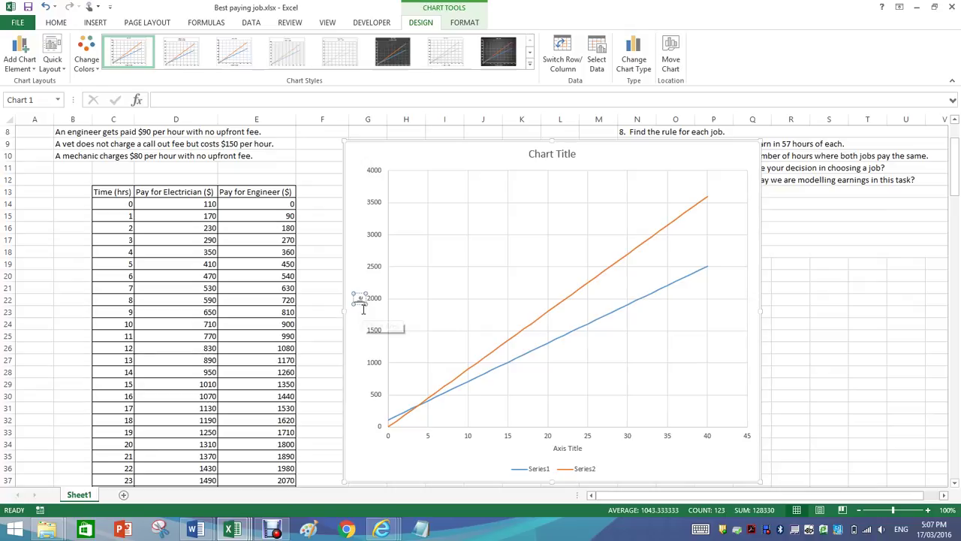
text(Pay)
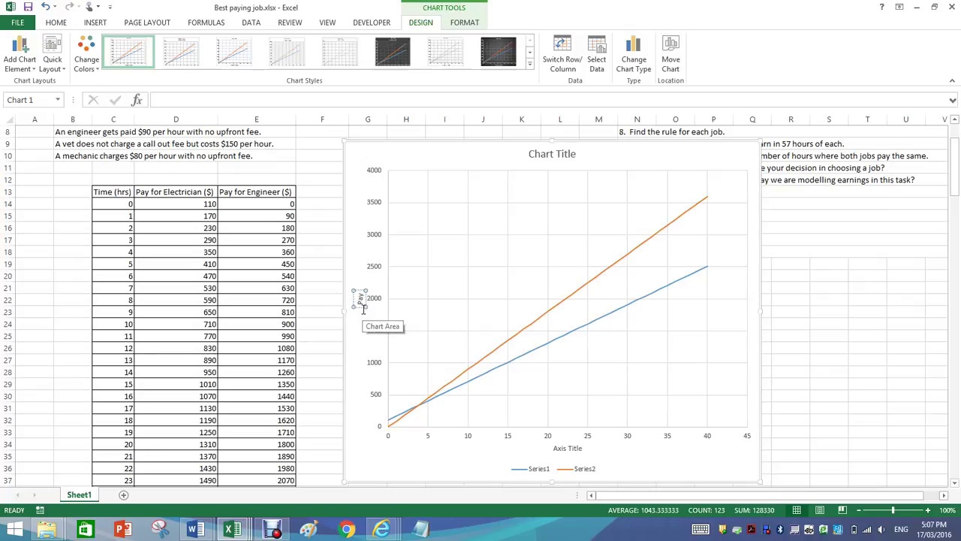
text( ($))
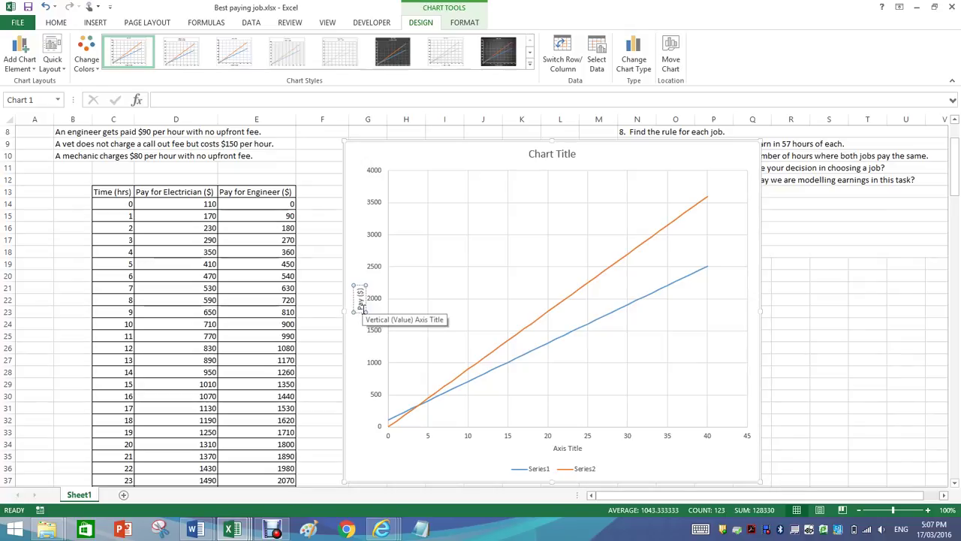
Label the chart's horizontal axis "Time (hrs)".
click(571, 448)
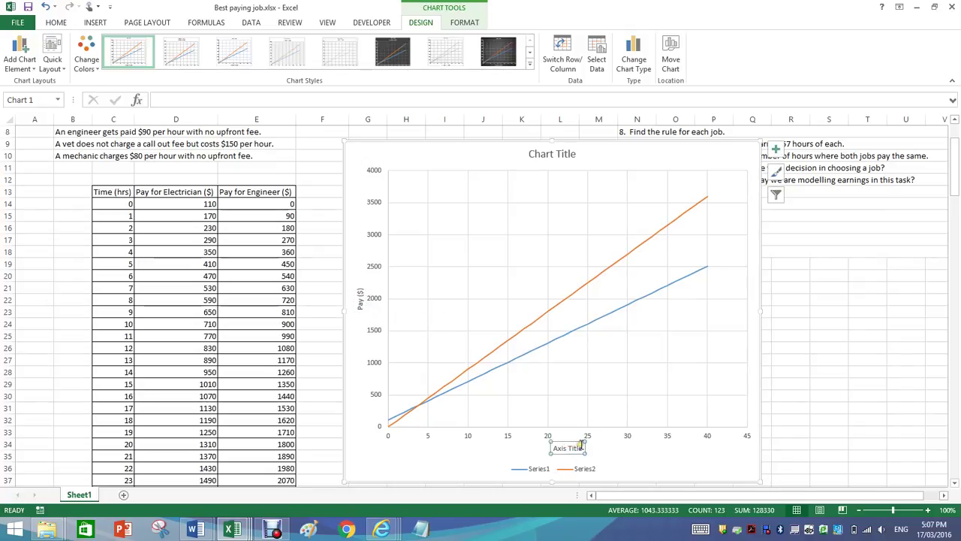
drag(583, 448, 556, 449)
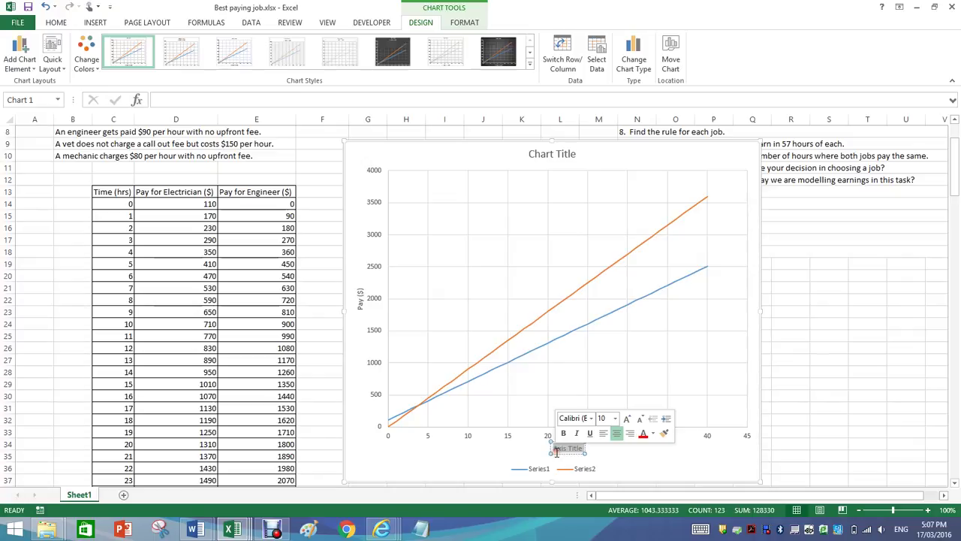
text(Time (h)
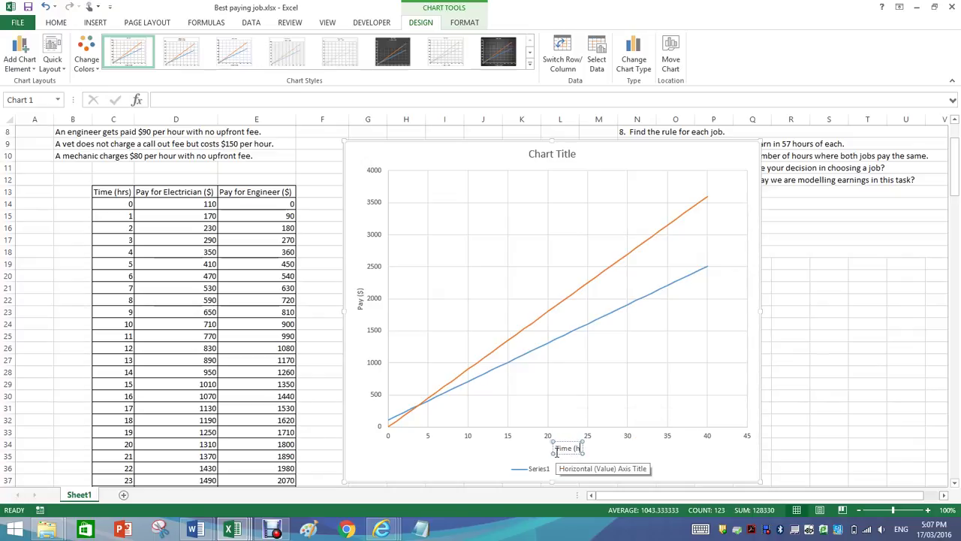
text(rs))
click(628, 441)
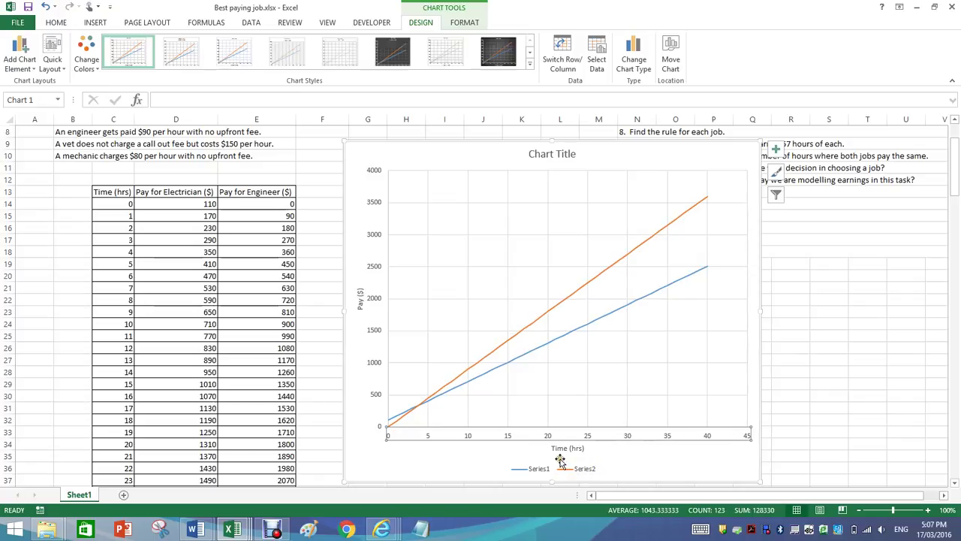
Open the chart's data source settings and name the first series, the line starting at 110, "Electrician".
scroll(561, 464, down, 1)
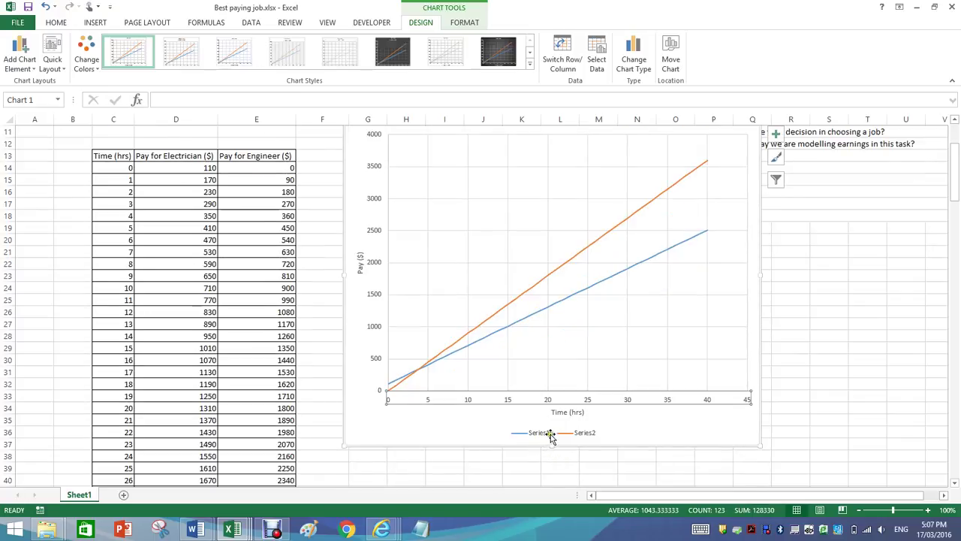
scroll(551, 434, up, 1)
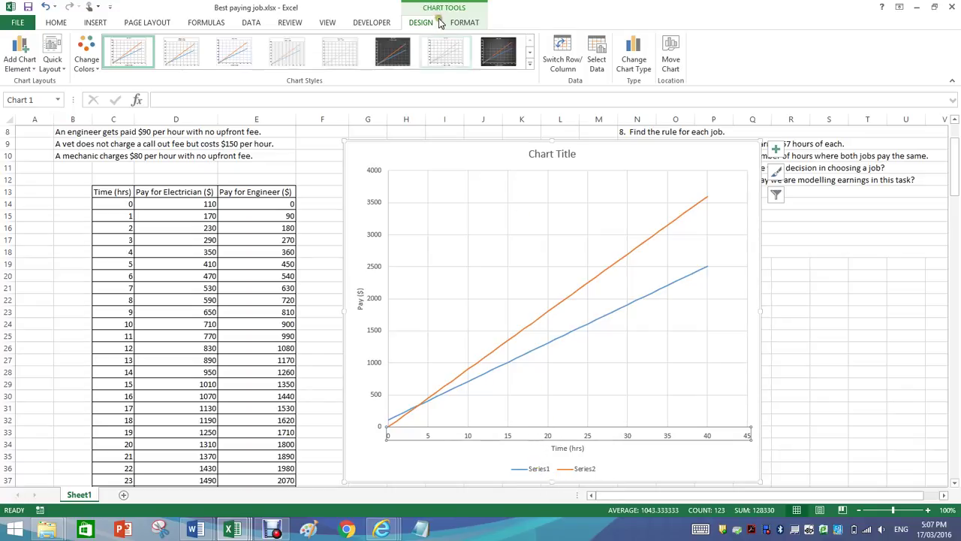
click(463, 23)
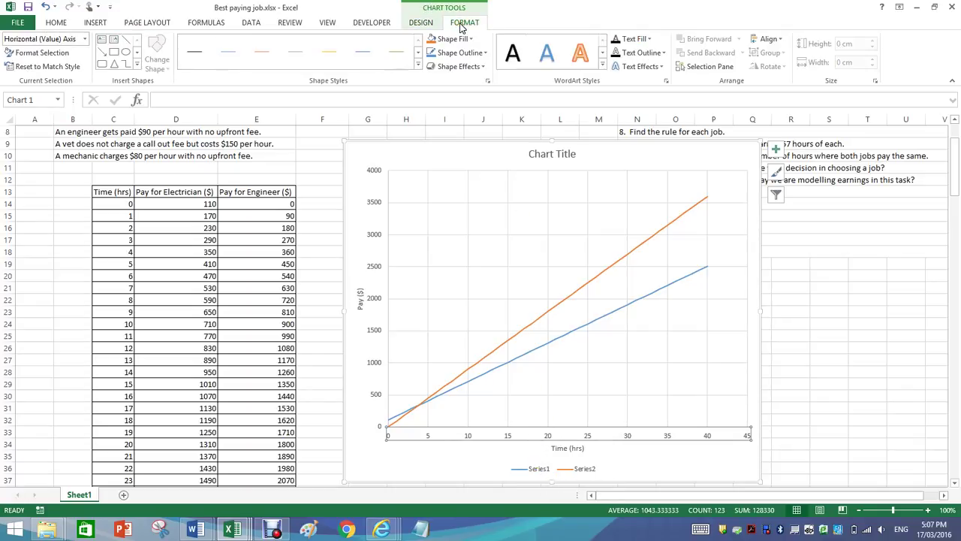
click(421, 22)
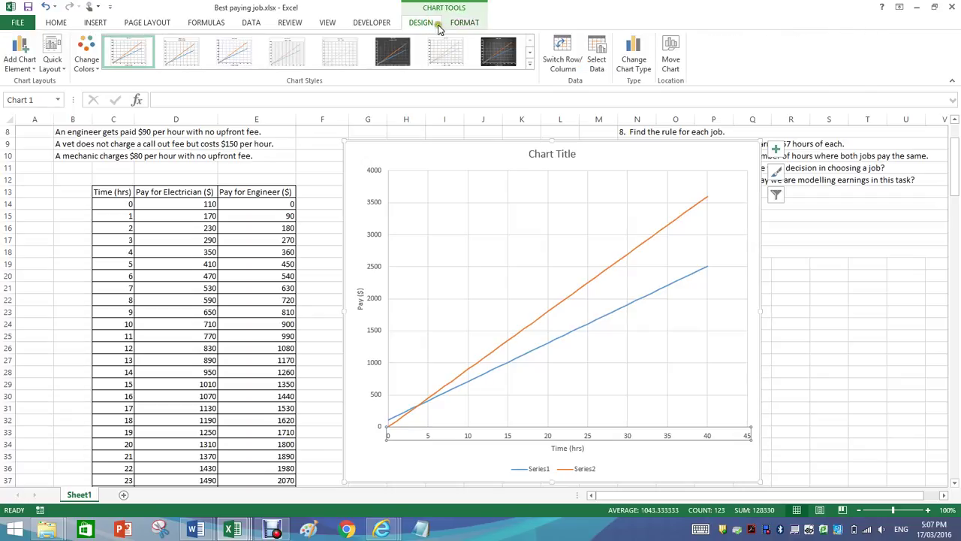
click(597, 60)
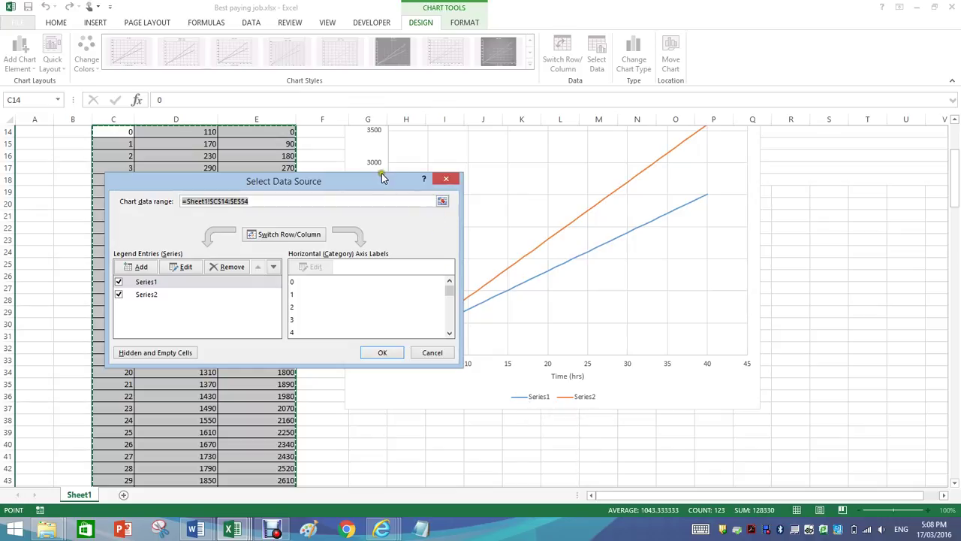
drag(379, 182, 767, 324)
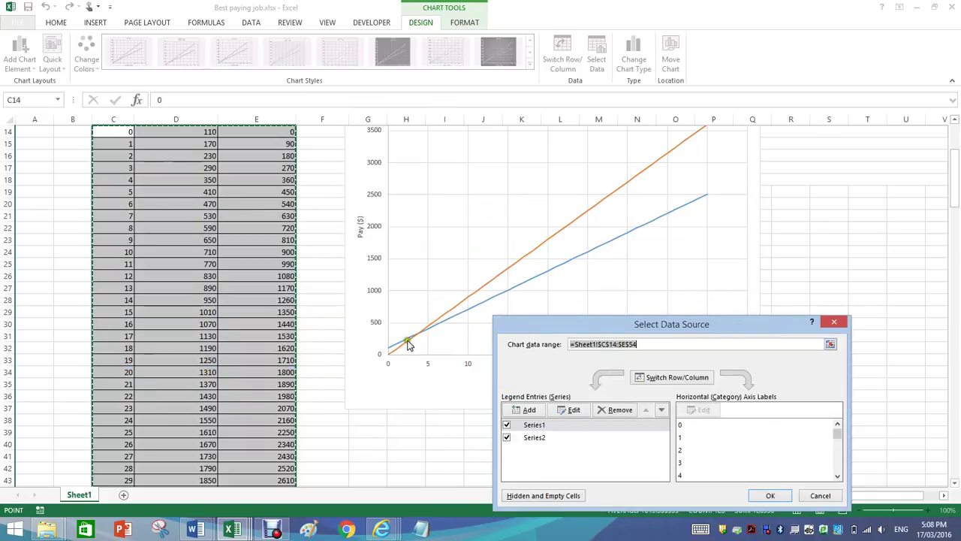
mouse_move(390, 345)
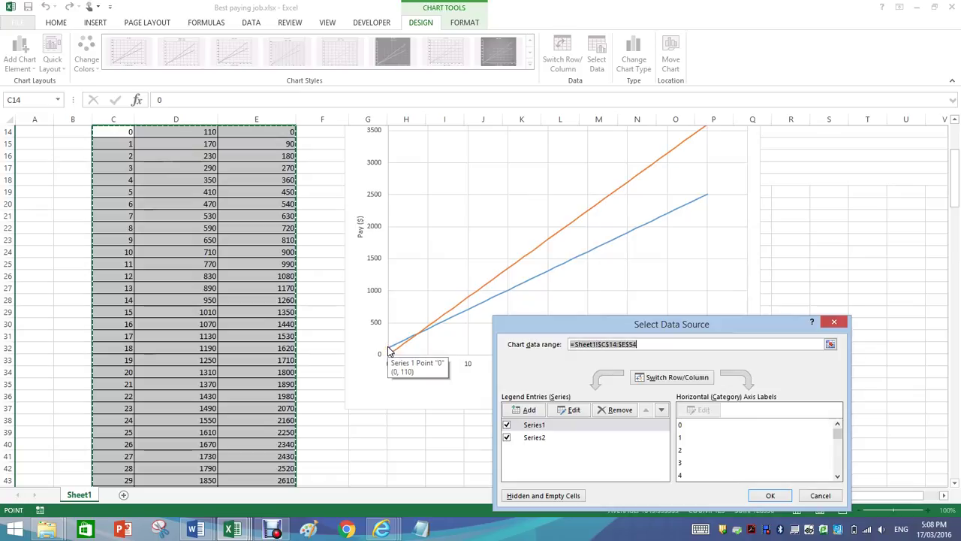
scroll(217, 161, up, 1)
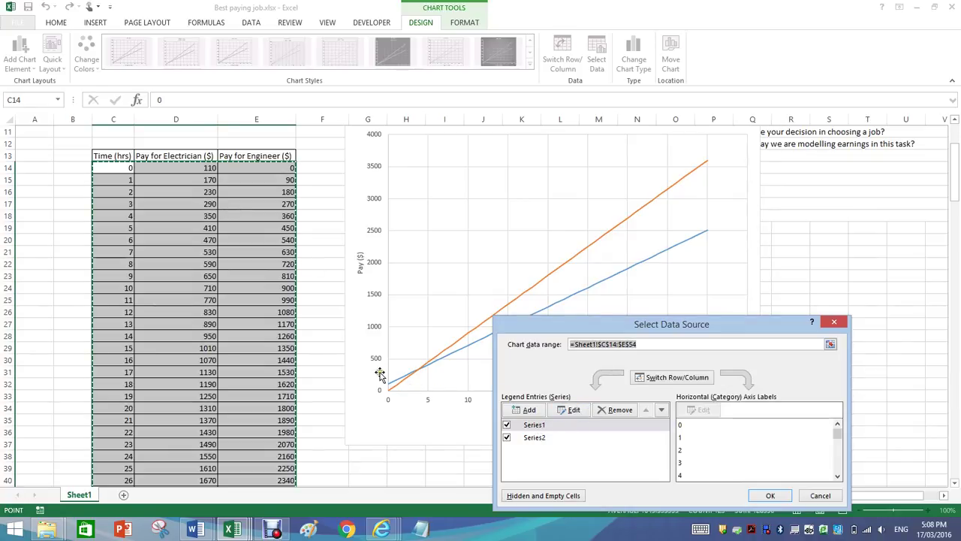
click(578, 409)
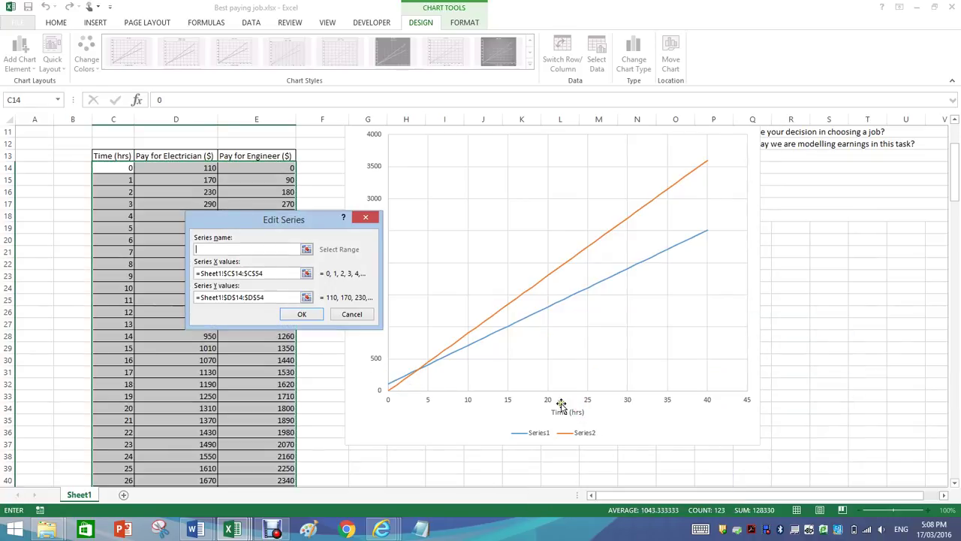
text(Electrician)
click(299, 315)
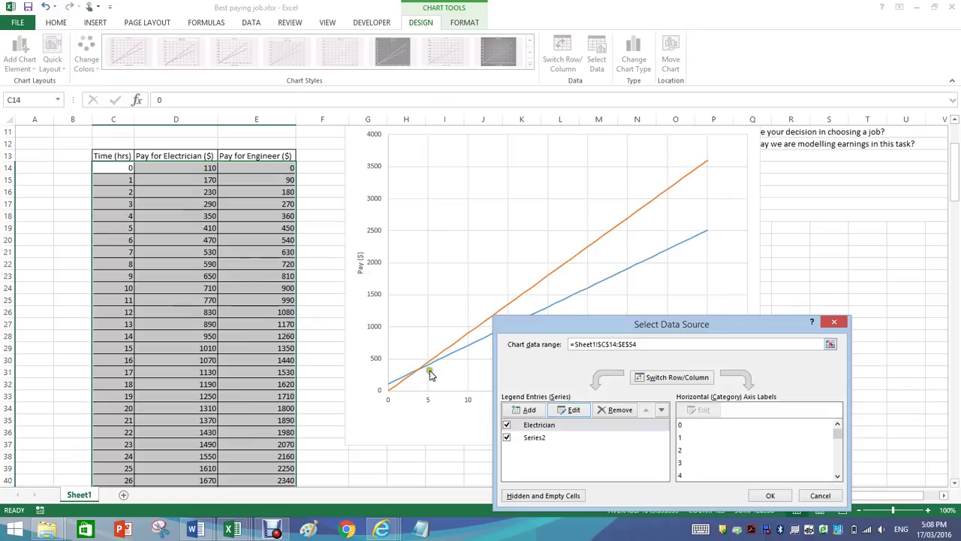
Name the second series "Engineer" and apply the data source changes to the chart.
click(534, 438)
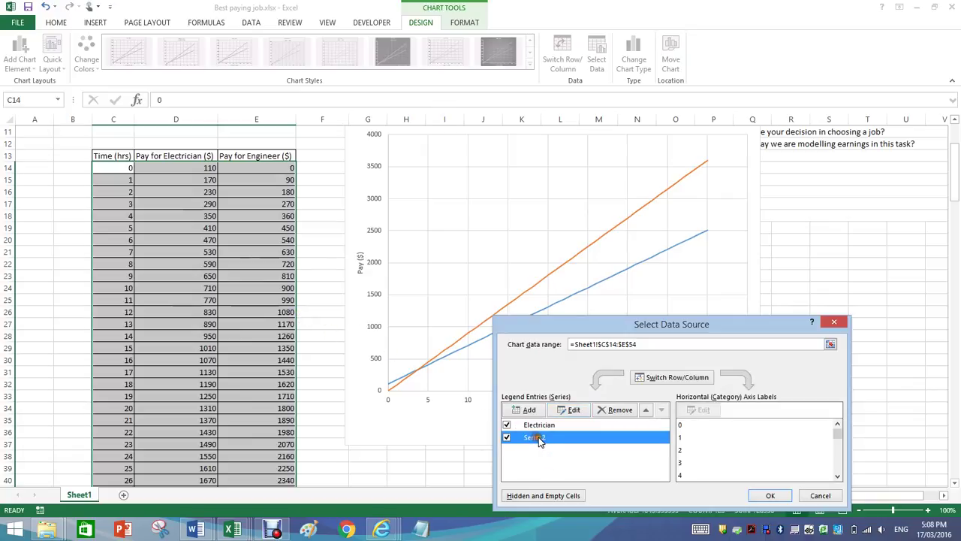
click(570, 410)
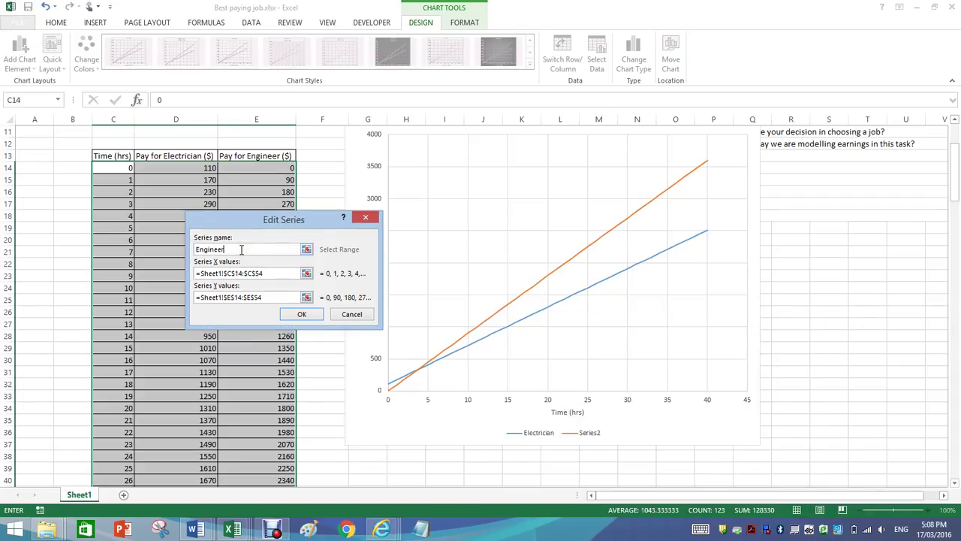
click(307, 315)
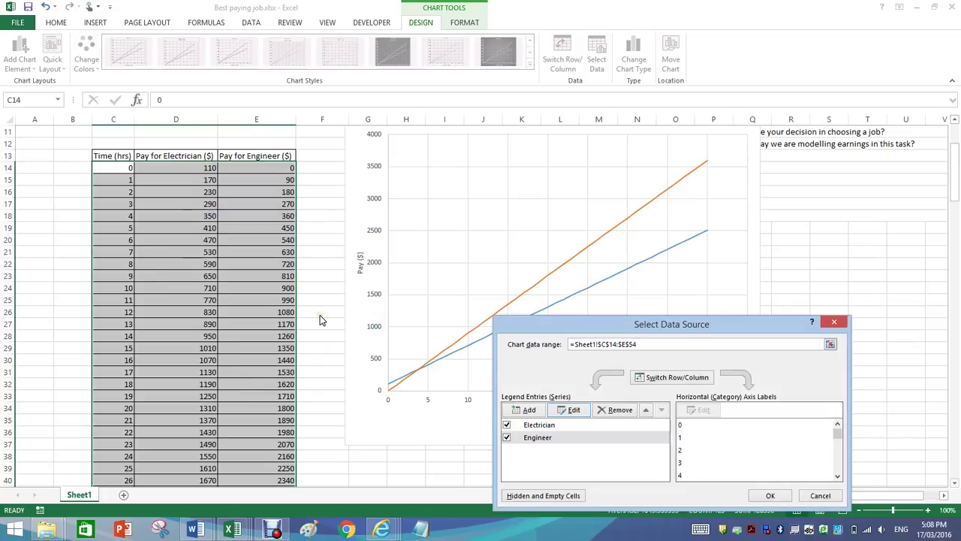
click(770, 496)
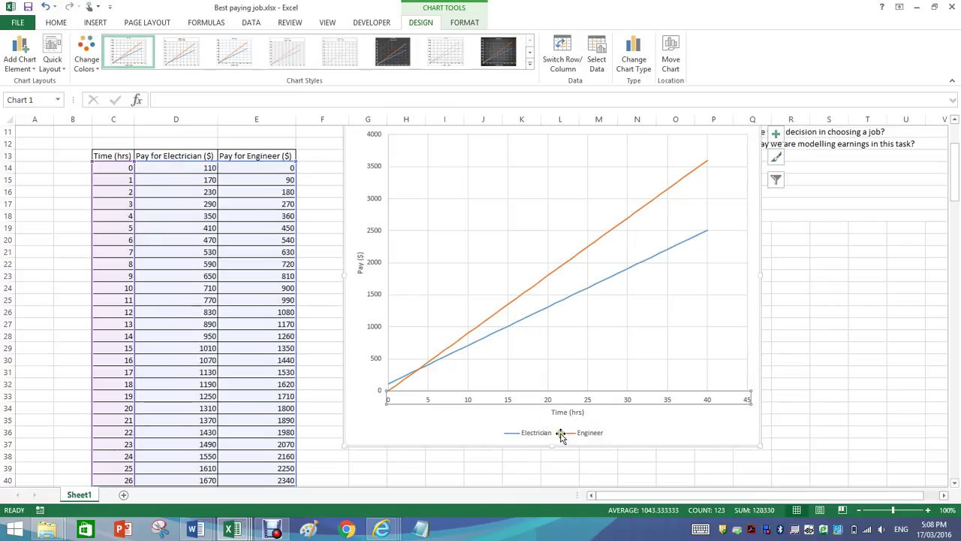
Add primary minor horizontal and primary minor vertical gridlines to the chart, keeping the major gridlines.
scroll(574, 403, up, 1)
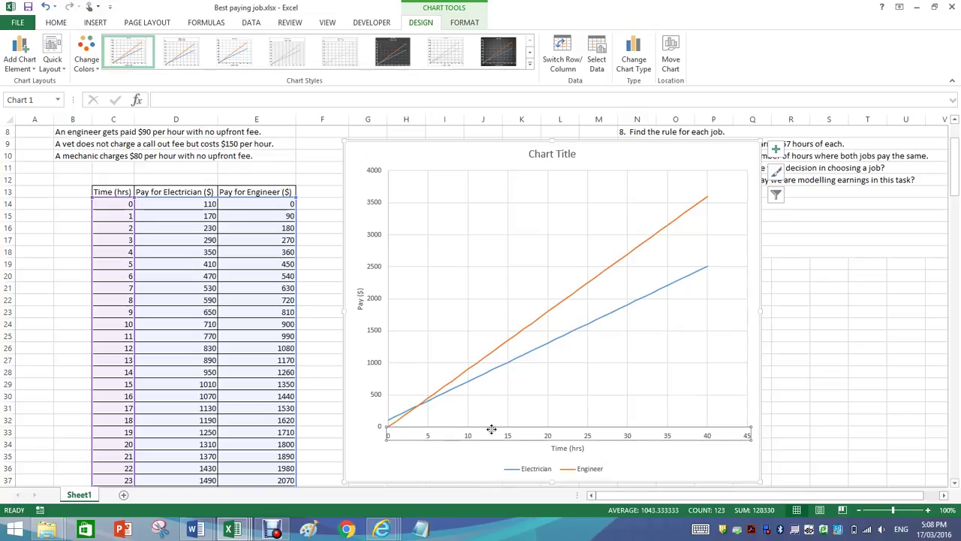
click(427, 412)
click(395, 423)
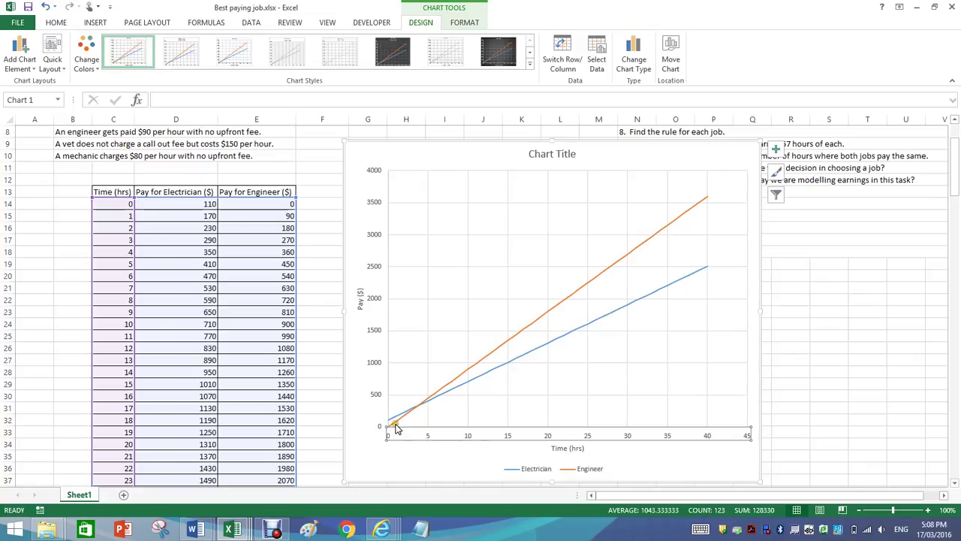
click(777, 147)
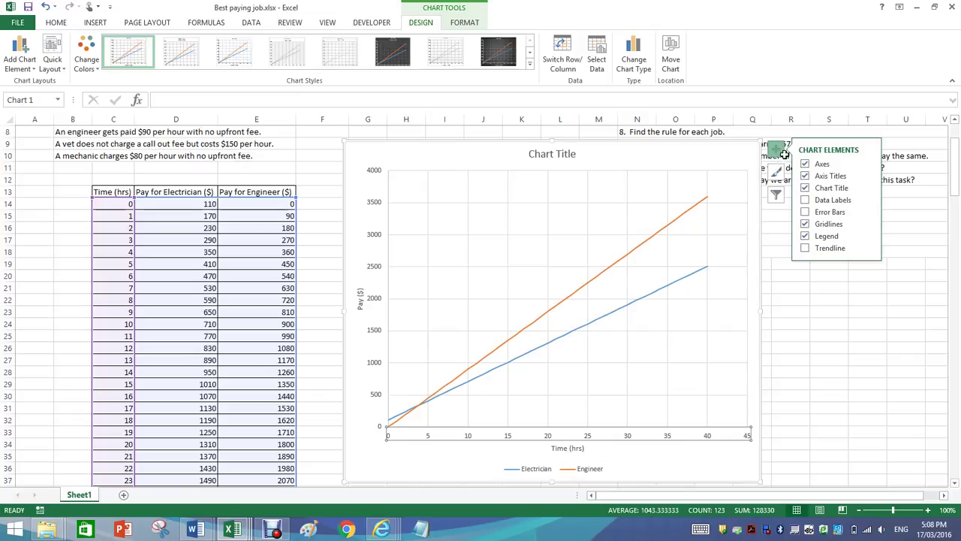
click(805, 223)
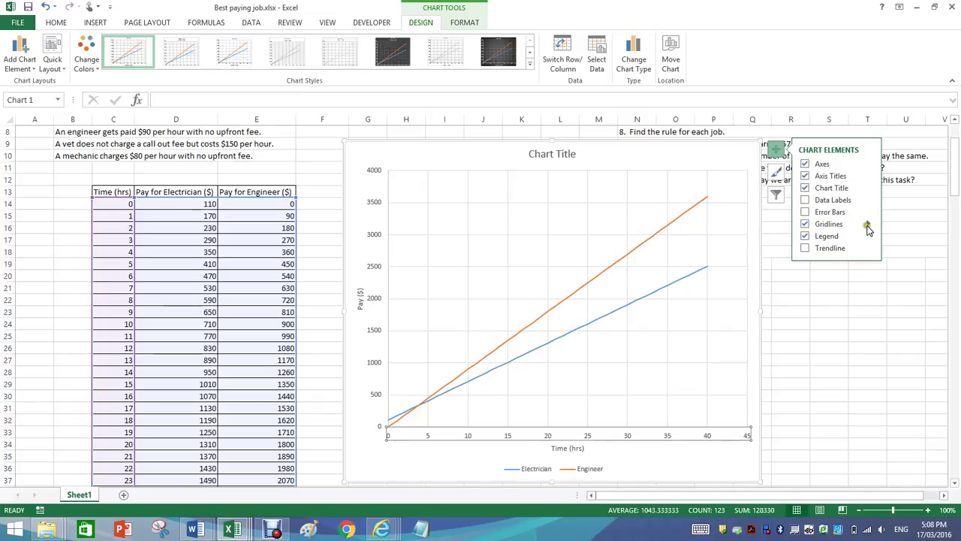
click(868, 226)
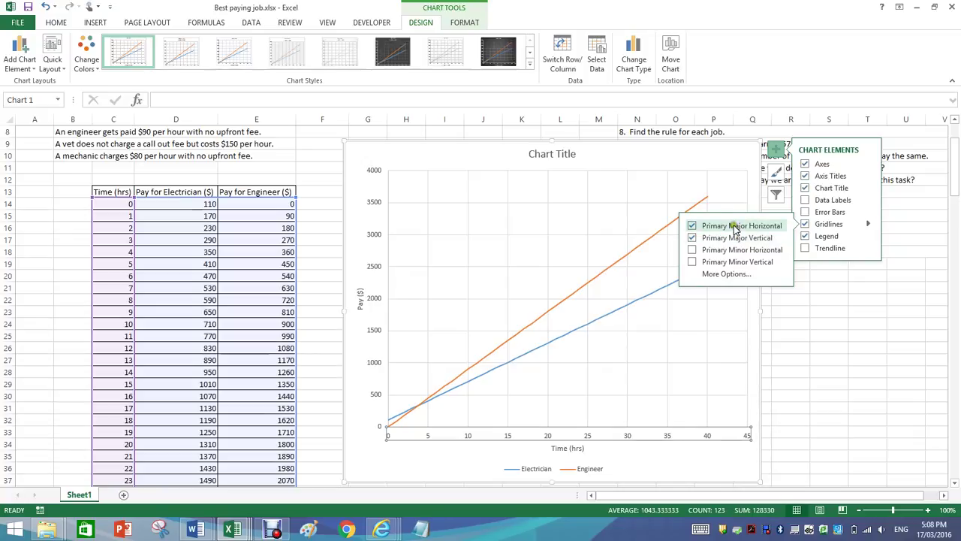
click(690, 250)
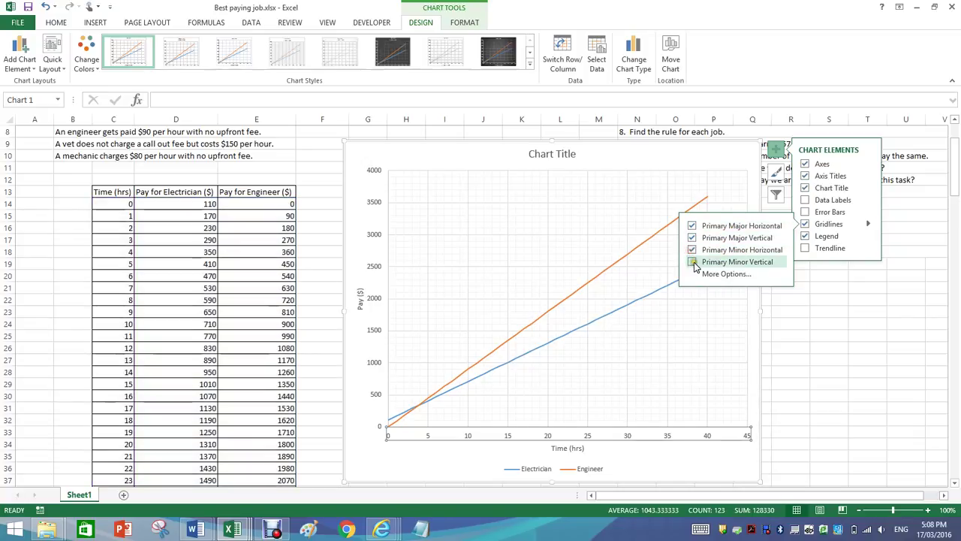
click(693, 262)
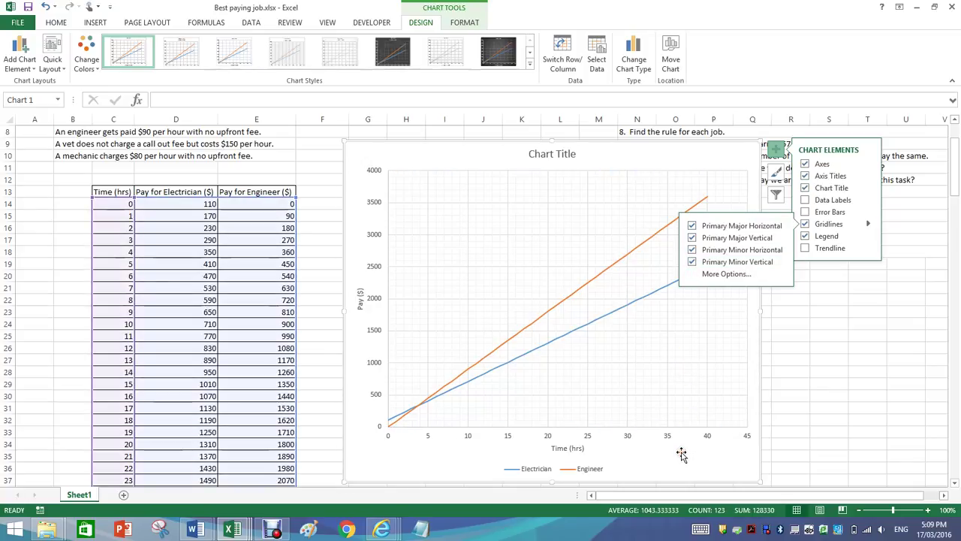
Move the chart down so its upper edge sits at about row 16, clear of the task questions.
scroll(681, 454, down, 1)
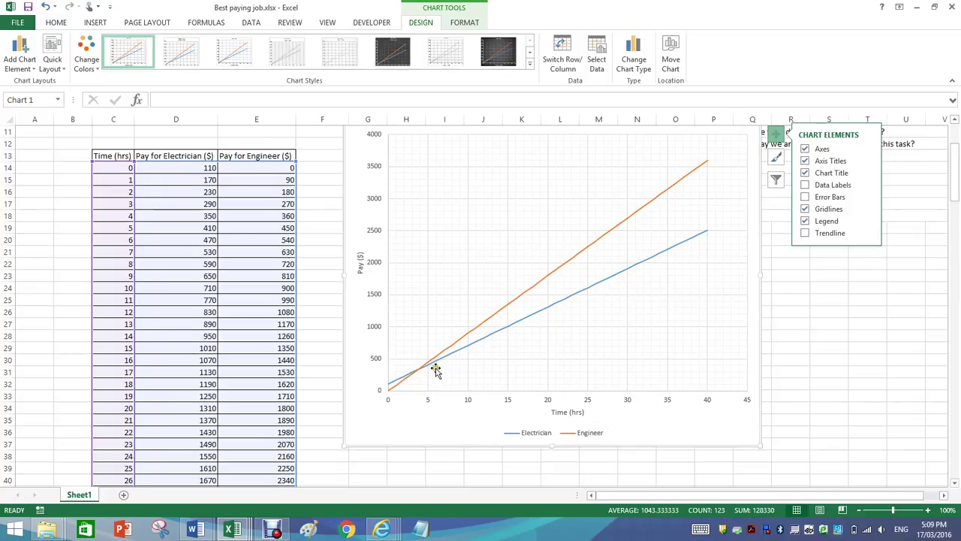
scroll(426, 373, up, 4)
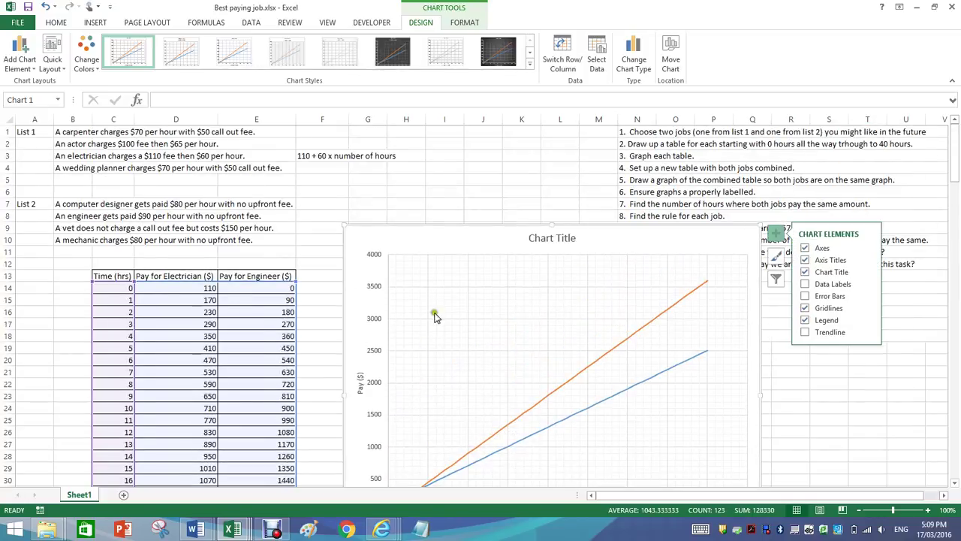
mouse_move(415, 237)
mouse_down()
mouse_move(414, 386)
mouse_move(414, 326)
mouse_up()
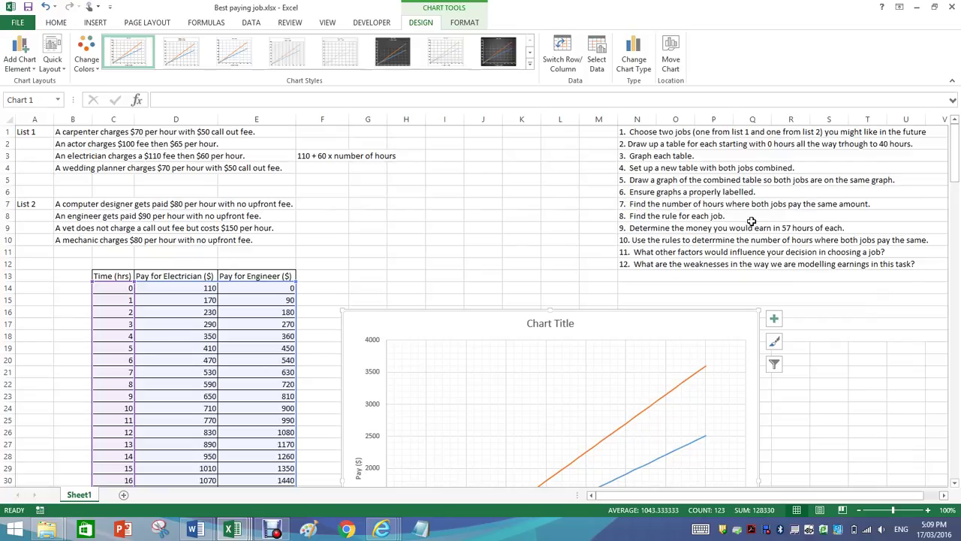
Enlarge the chart from its lower corner so it extends to about column T and row 51.
scroll(624, 331, down, 6)
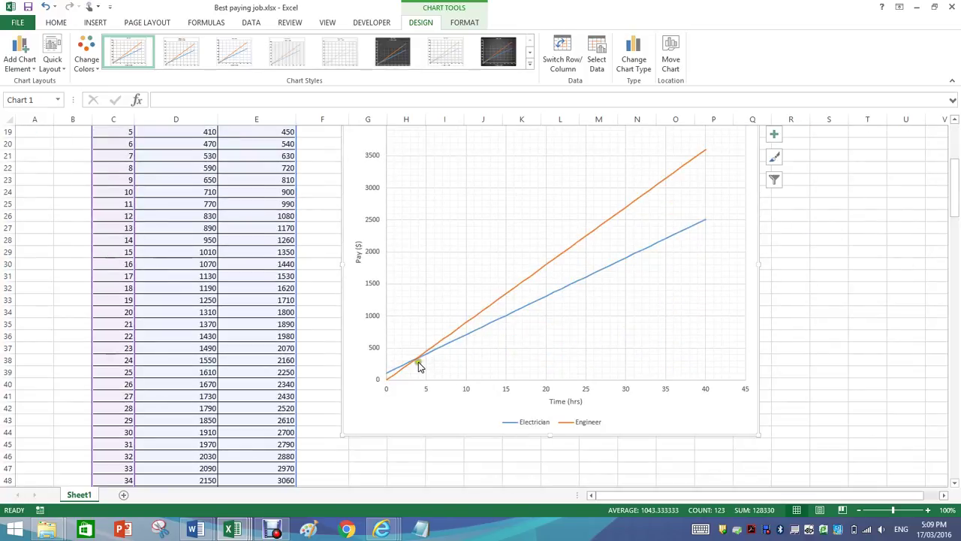
mouse_move(416, 366)
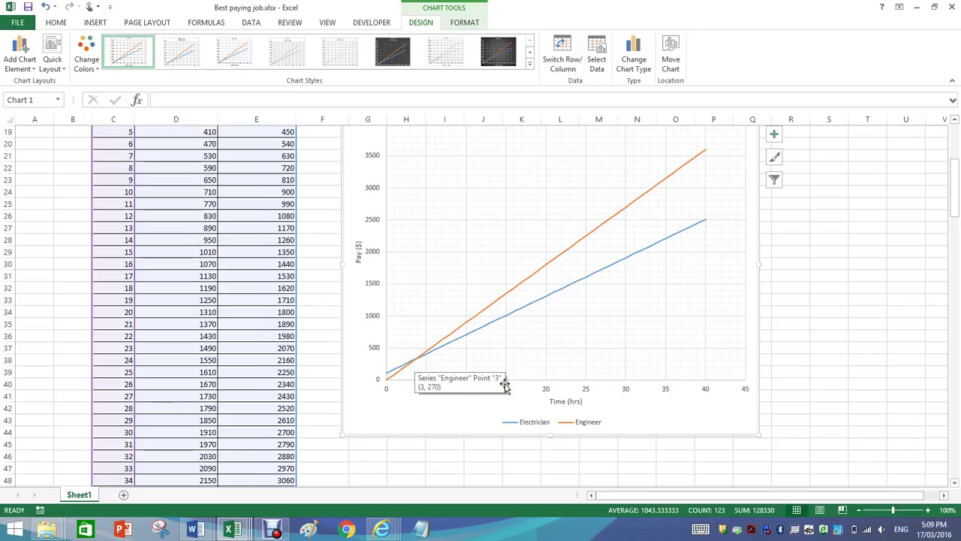
click(758, 437)
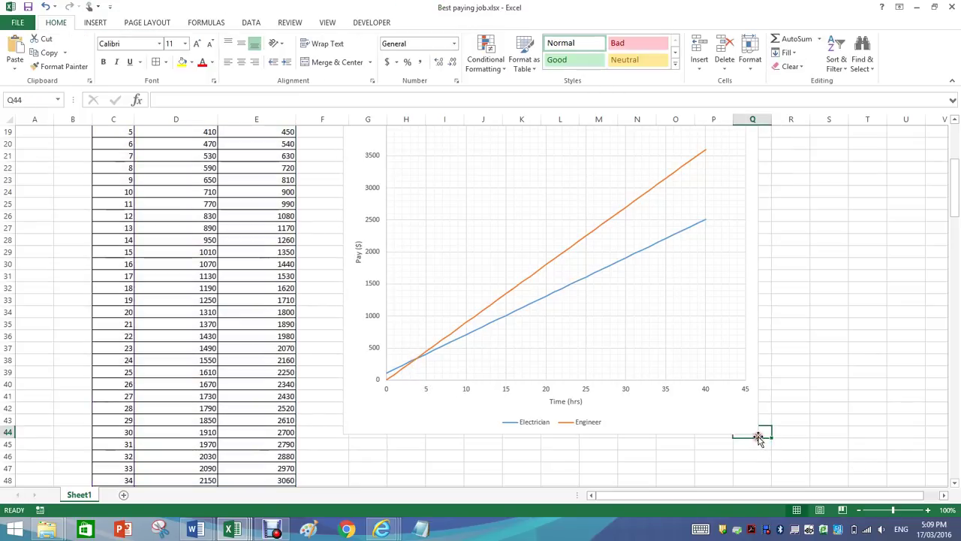
click(756, 432)
drag(757, 434, 869, 507)
scroll(751, 446, down, 3)
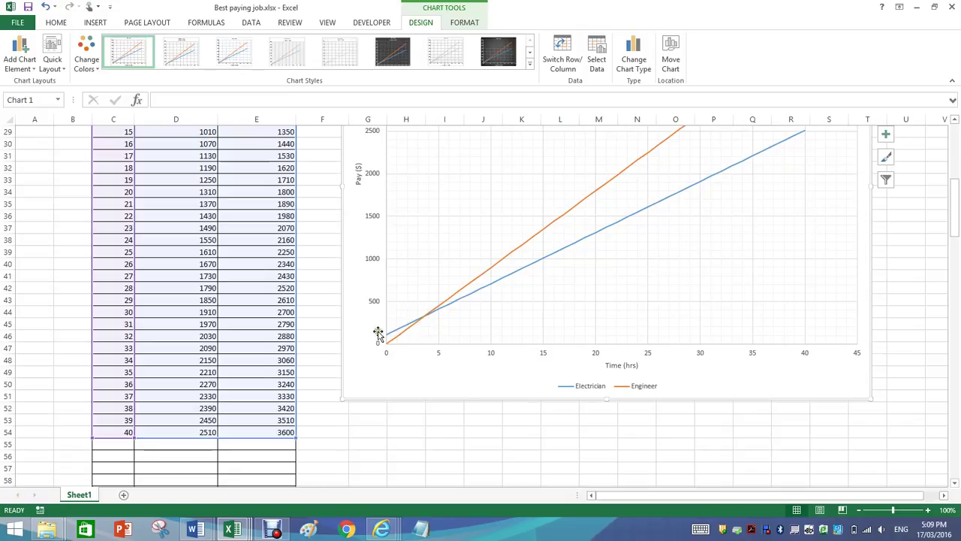
scroll(278, 343, up, 6)
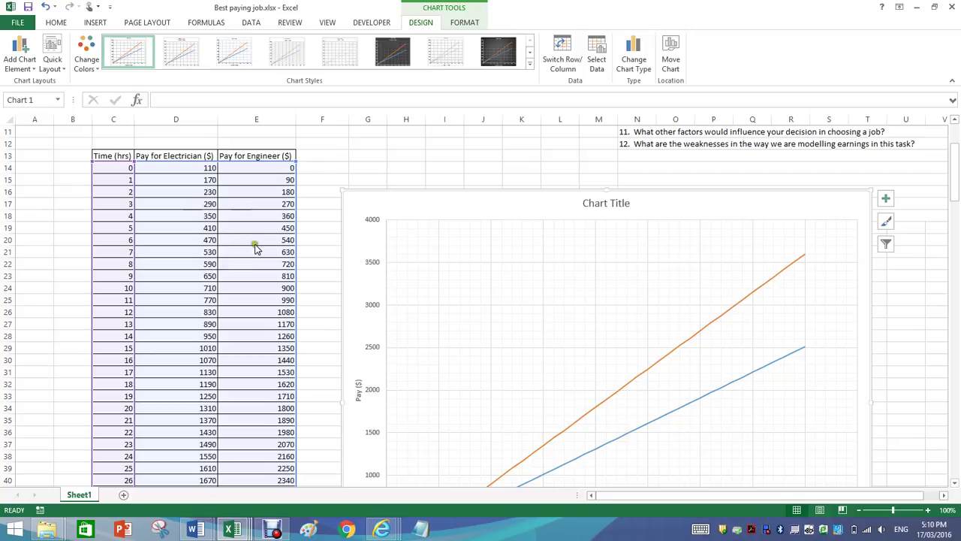
scroll(706, 180, up, 4)
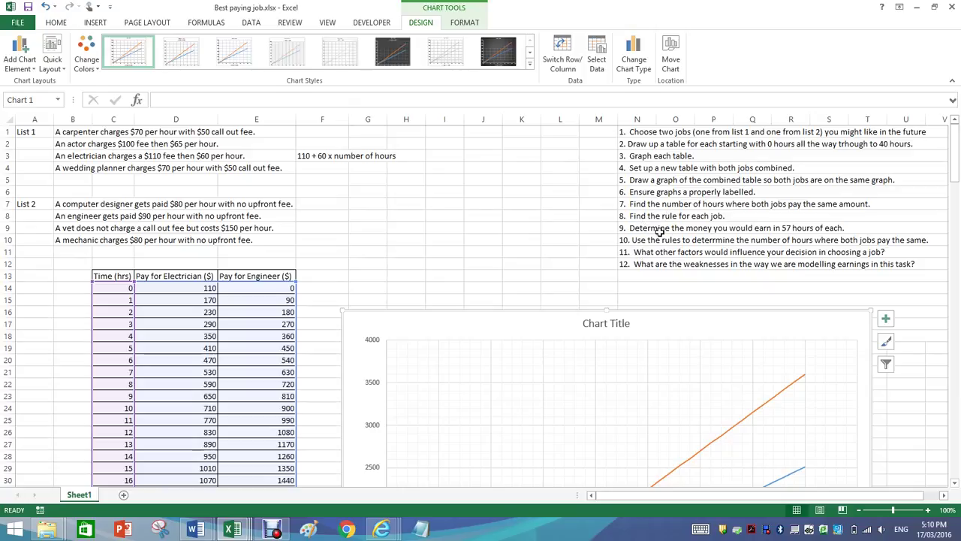
scroll(292, 337, down, 12)
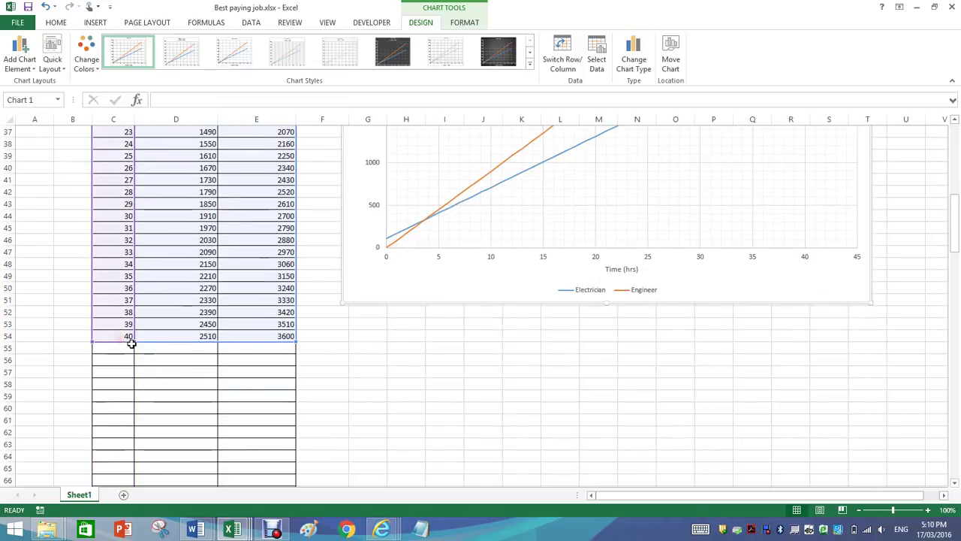
click(114, 381)
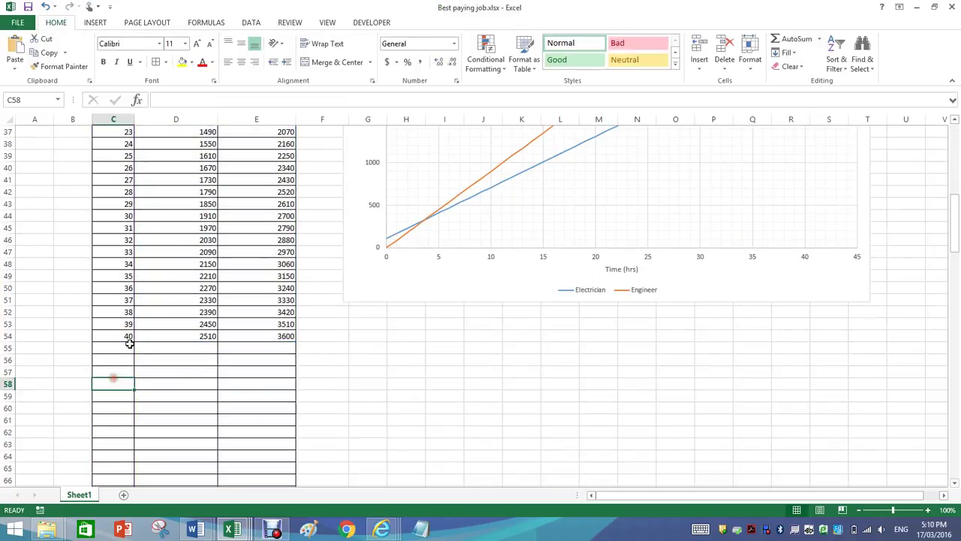
click(129, 336)
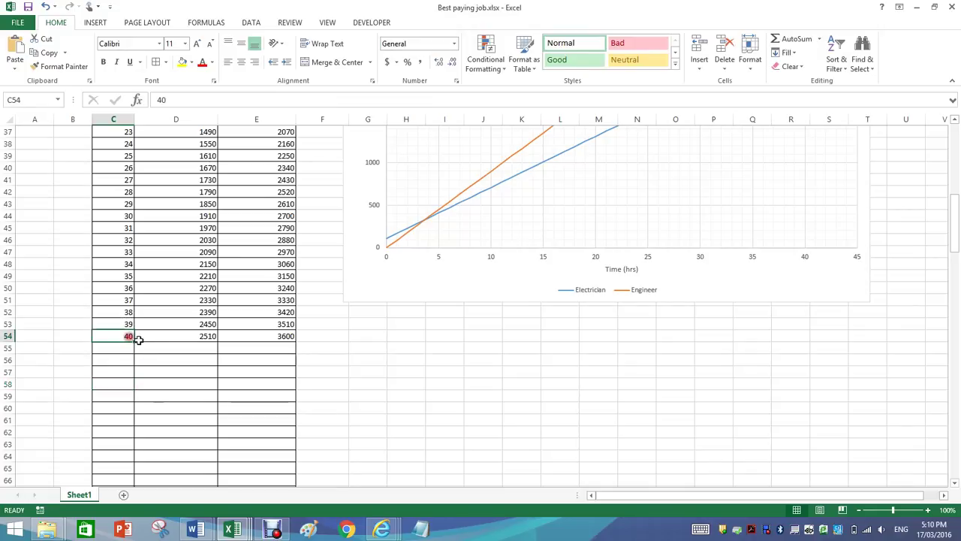
text(40)
key(ctrl+Return)
drag(133, 343, 132, 361)
key(ctrl+z)
Extend the Time (hrs) series down to 57 hours and fill the electrician and engineer pay formulas down to match.
drag(125, 322, 126, 333)
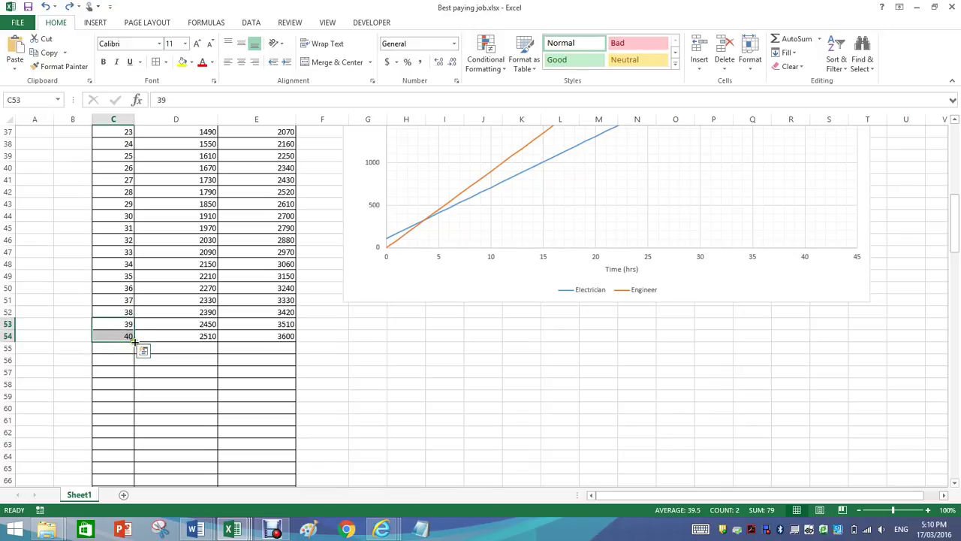
drag(133, 343, 134, 456)
click(208, 250)
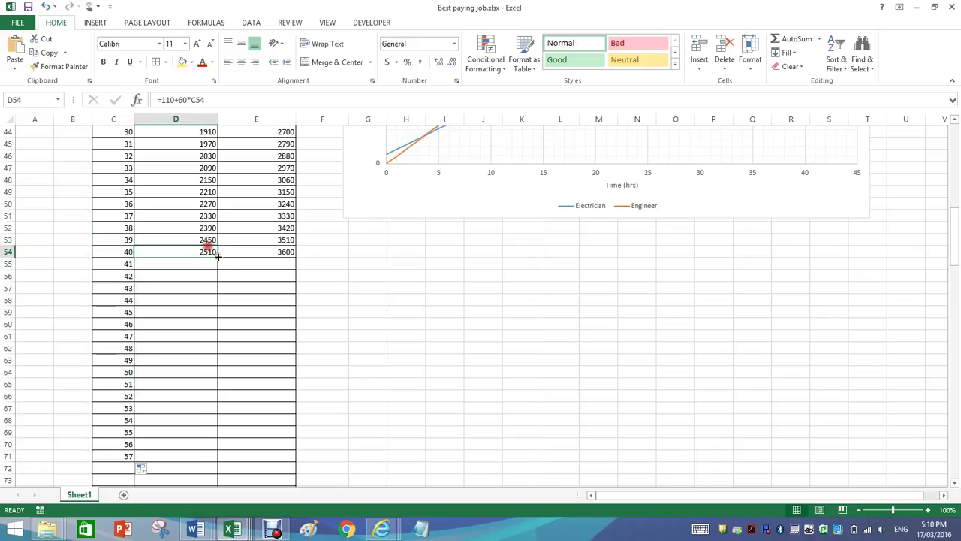
double_click(216, 259)
click(286, 250)
double_click(296, 256)
Review the remaining task questions and the two job descriptions against the pay table and the combined chart.
scroll(308, 402, up, 14)
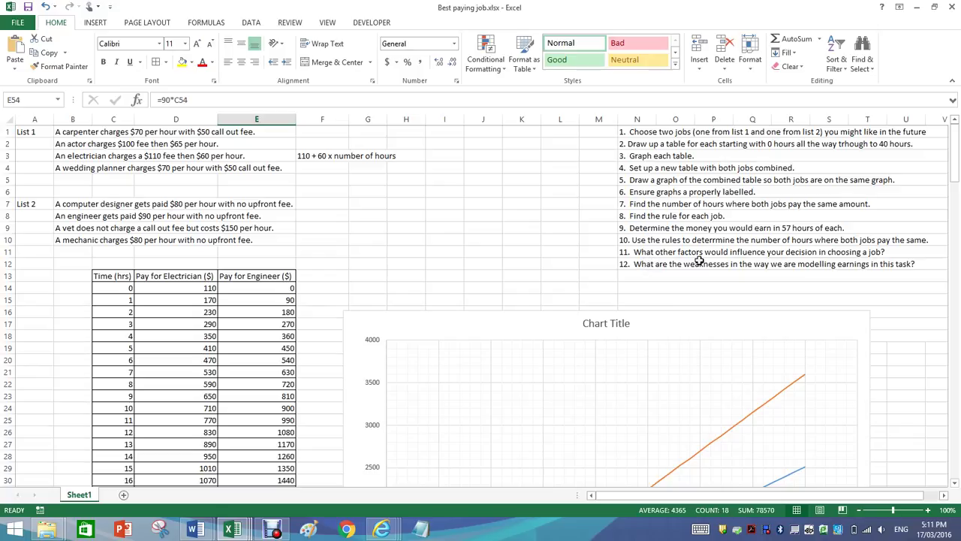
scroll(841, 268, down, 6)
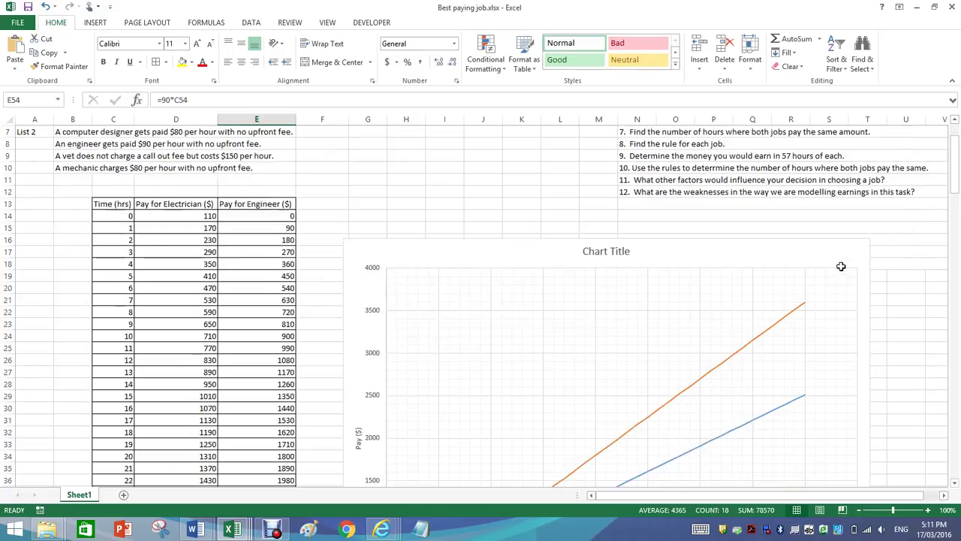
scroll(841, 267, up, 6)
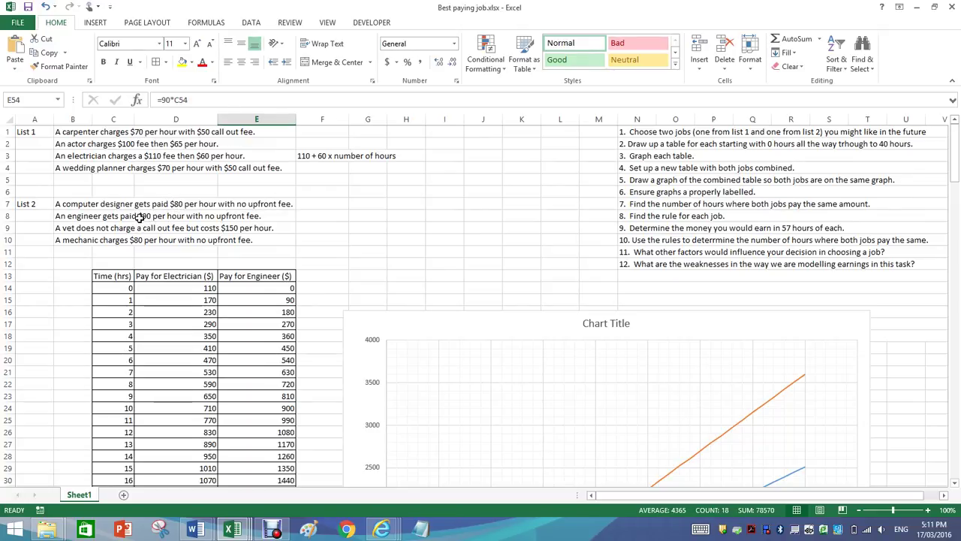
scroll(639, 388, down, 4)
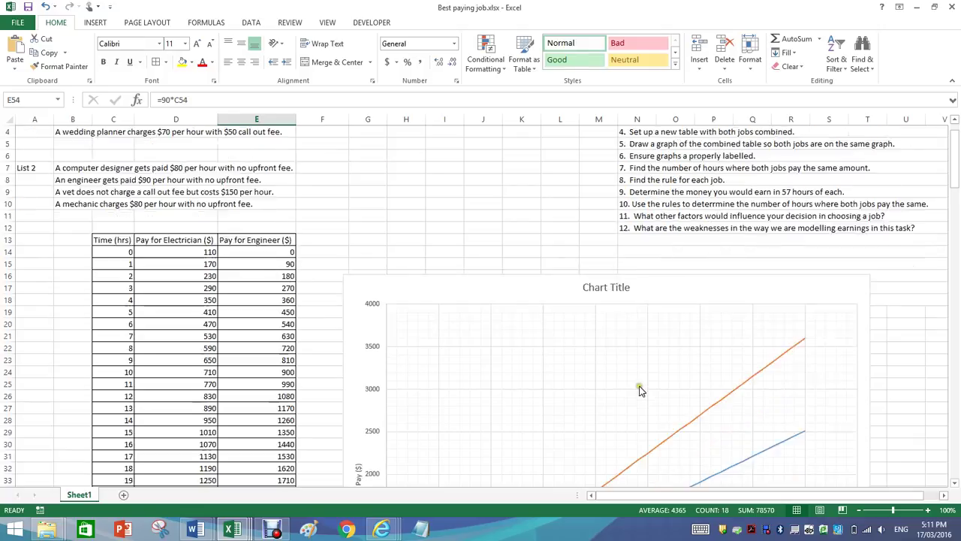
scroll(659, 402, up, 4)
scroll(697, 427, down, 4)
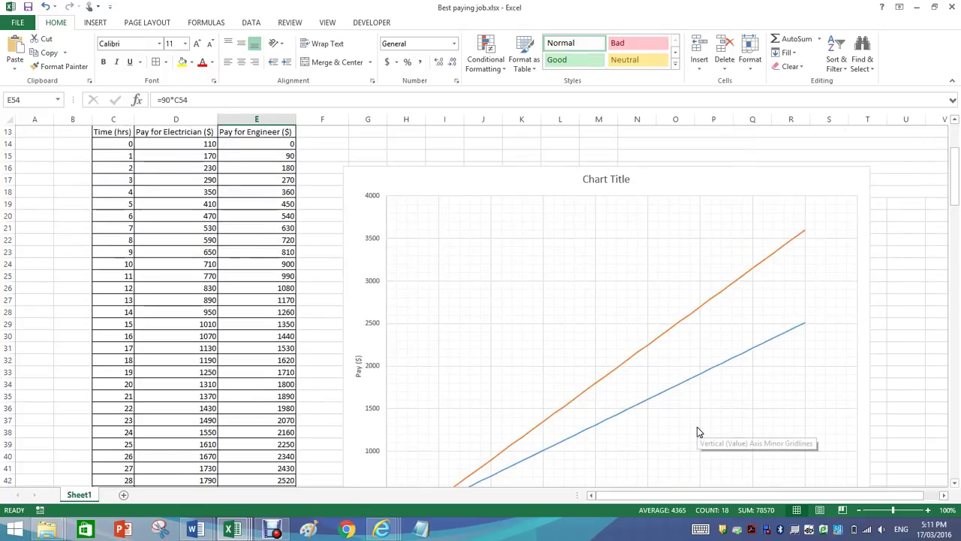
scroll(697, 427, up, 4)
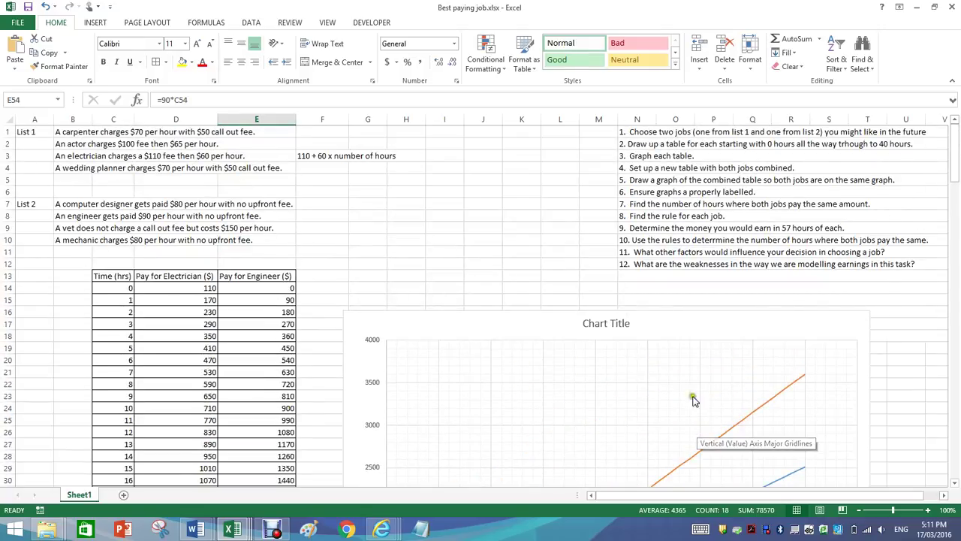